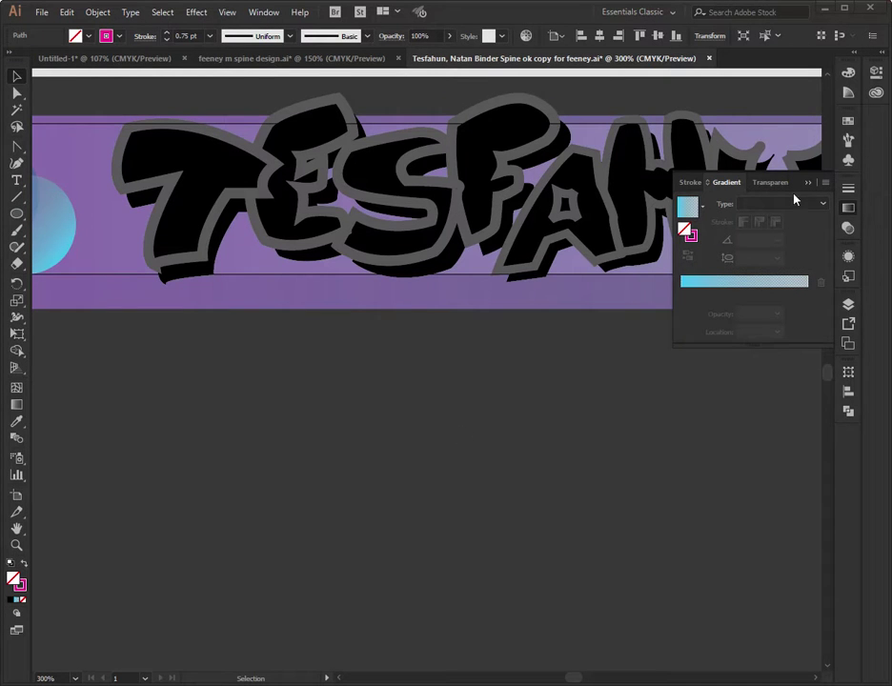
Close the Gradient panel and Alt-drag a copy of T, E, S and F below the banner.
{"action": "left_click", "coordinate": [818, 188]}
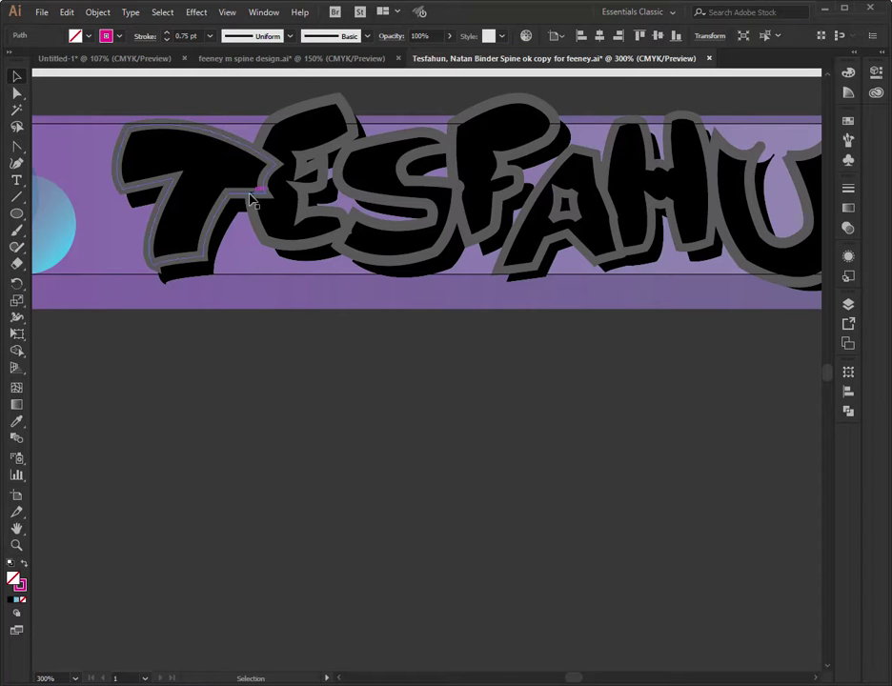
{"action": "left_click", "coordinate": [191, 130]}
{"action": "left_click", "coordinate": [286, 134], "text": "shift"}
{"action": "left_click", "coordinate": [417, 157], "text": "shift"}
{"action": "left_click", "coordinate": [510, 135], "text": "shift"}
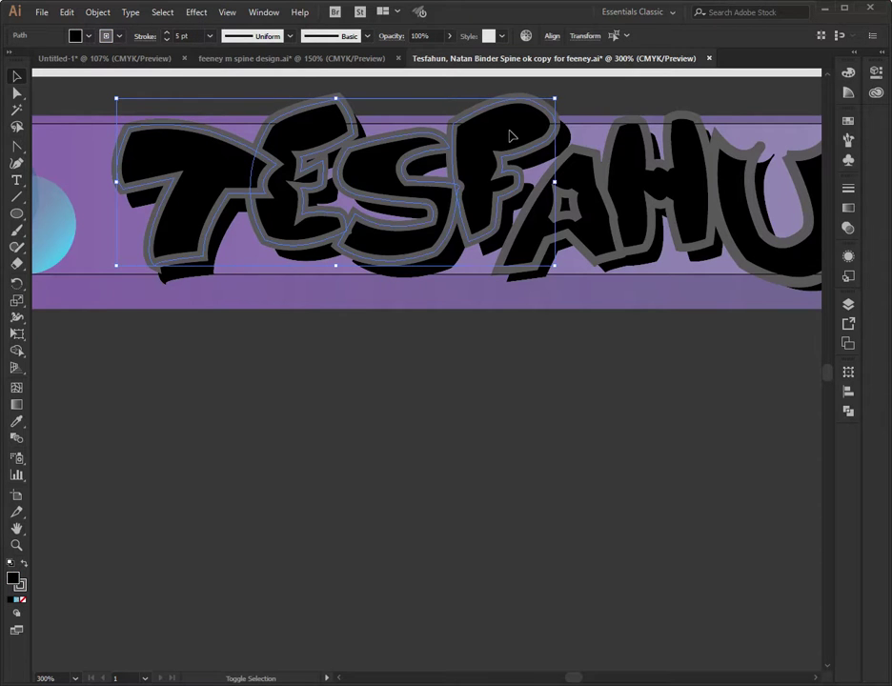
{"action": "left_click_drag", "start_coordinate": [398, 156], "coordinate": [416, 438]}
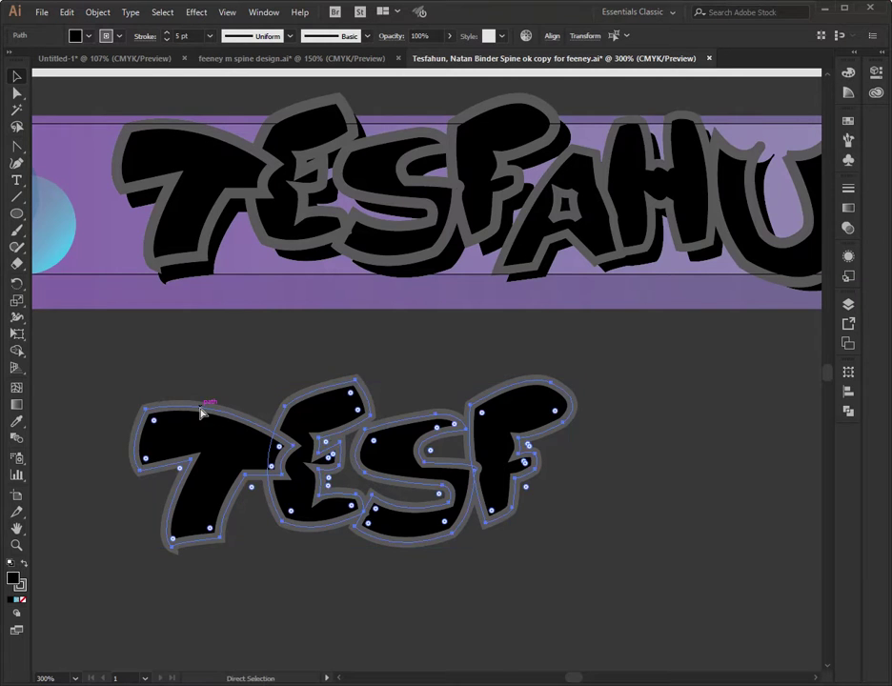
{"action": "key", "text": "ctrl+plus"}
{"action": "key", "text": "ctrl+plus"}
Sharpen the copied T's bottom-left foot by reshaping that anchor's curve handle.
{"action": "scroll", "coordinate": [265, 275], "scroll_direction": "left", "scroll_amount": 3}
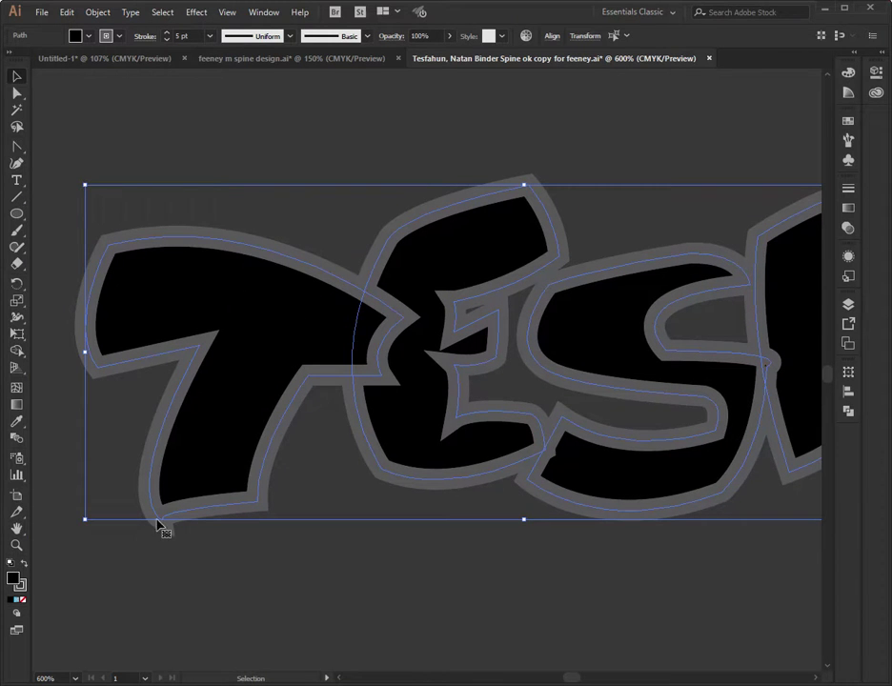
{"action": "left_click", "coordinate": [16, 93]}
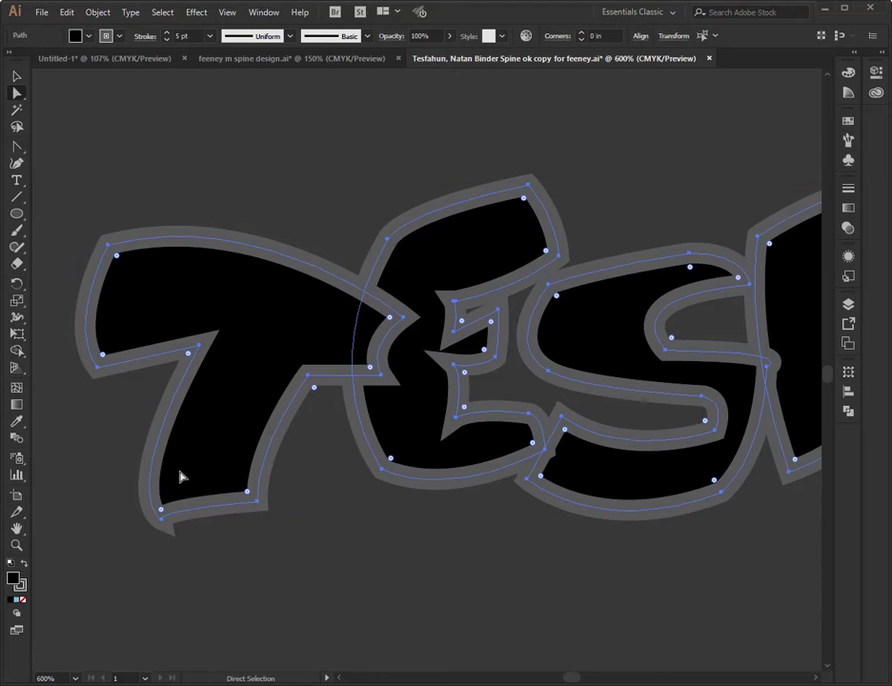
{"action": "left_click", "coordinate": [160, 513]}
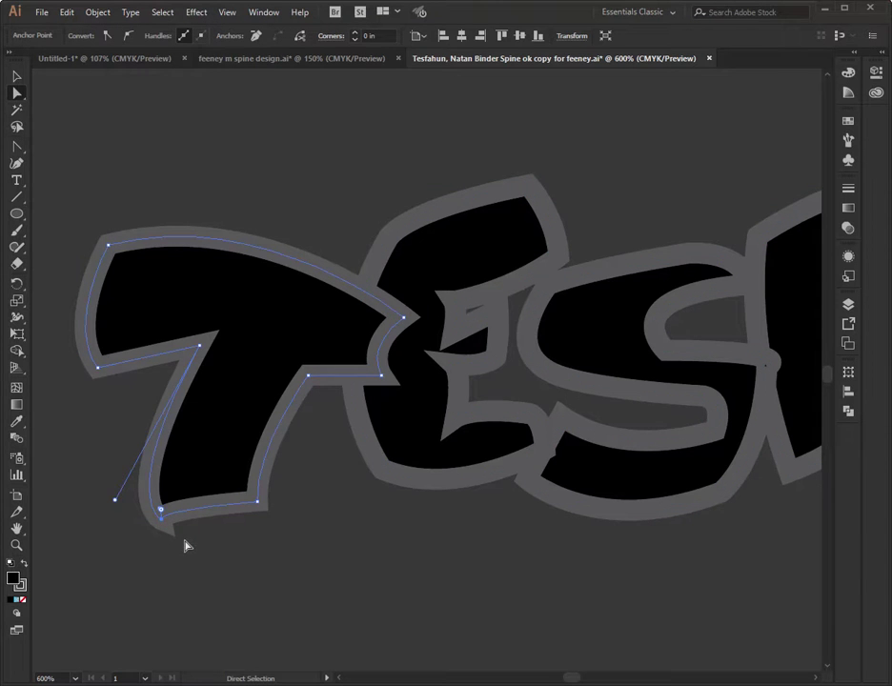
{"action": "key", "text": "ctrl+equal"}
{"action": "key", "text": "ctrl+equal"}
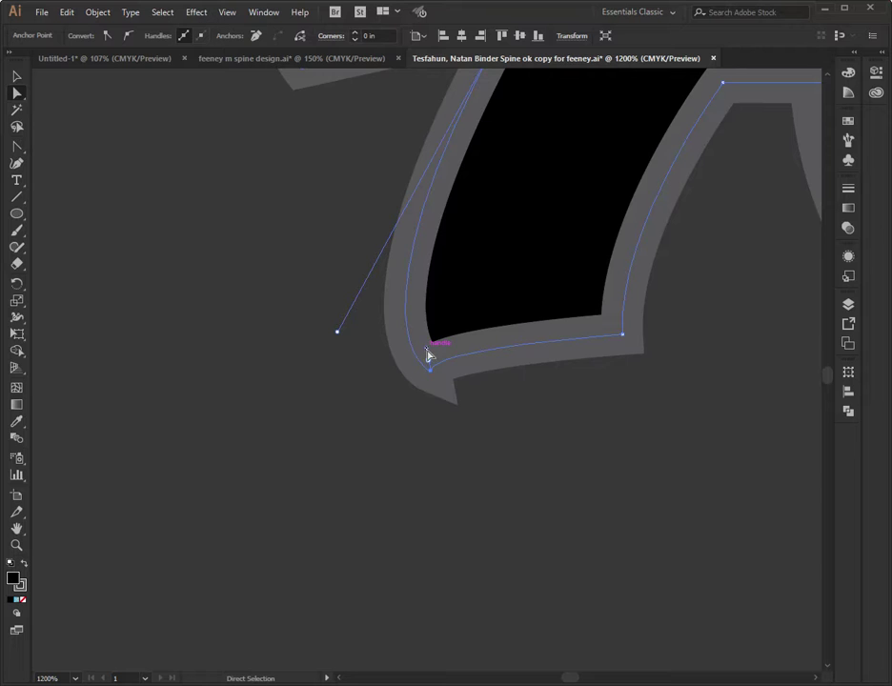
{"action": "mouse_move", "coordinate": [428, 356]}
{"action": "left_mouse_down"}
{"action": "mouse_move", "coordinate": [450, 361]}
{"action": "mouse_move", "coordinate": [482, 338]}
{"action": "left_mouse_up"}
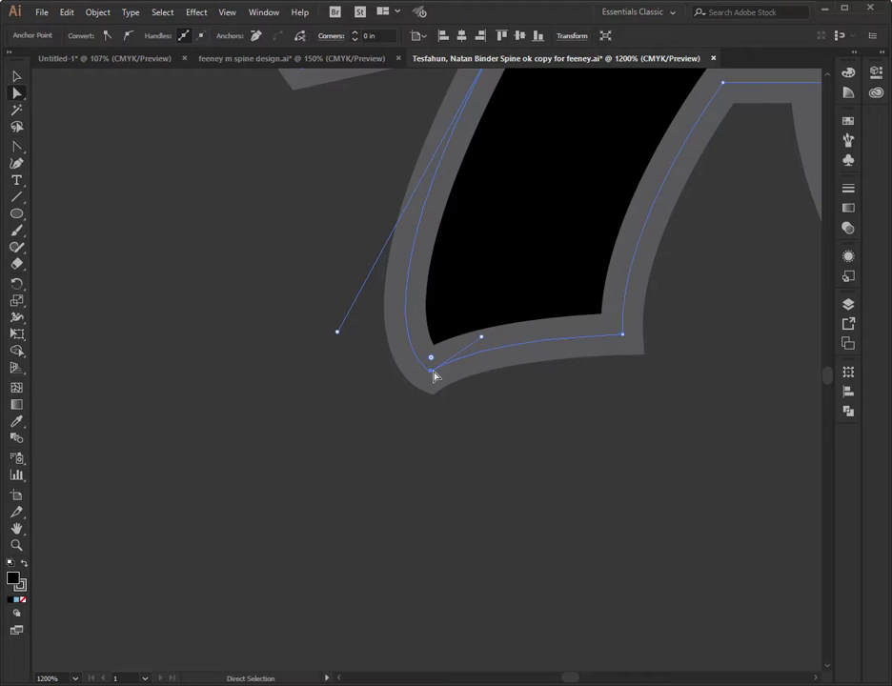
{"action": "scroll", "coordinate": [631, 405], "scroll_direction": "up", "scroll_amount": 5}
{"action": "scroll", "coordinate": [631, 405], "scroll_direction": "right", "scroll_amount": 5}
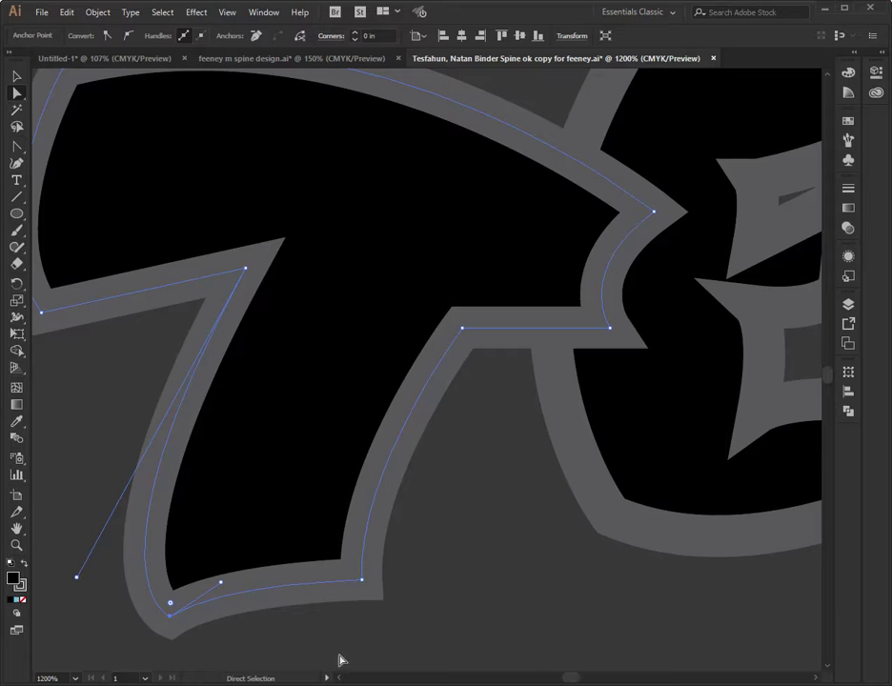
Show all Stroke panel options and draw a diagonal test line with projecting caps.
{"action": "left_click", "coordinate": [843, 193]}
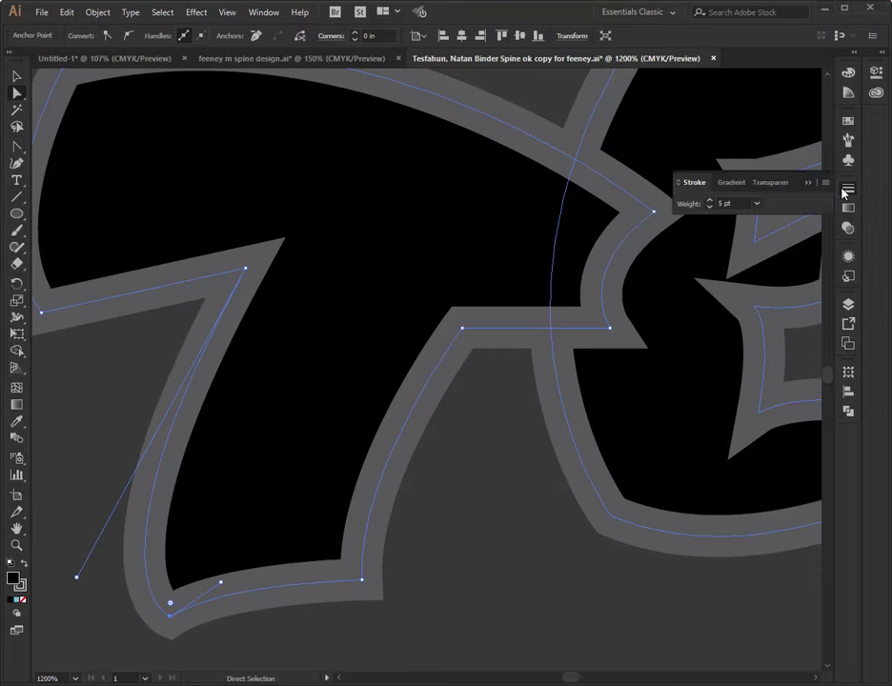
{"action": "left_click", "coordinate": [827, 185]}
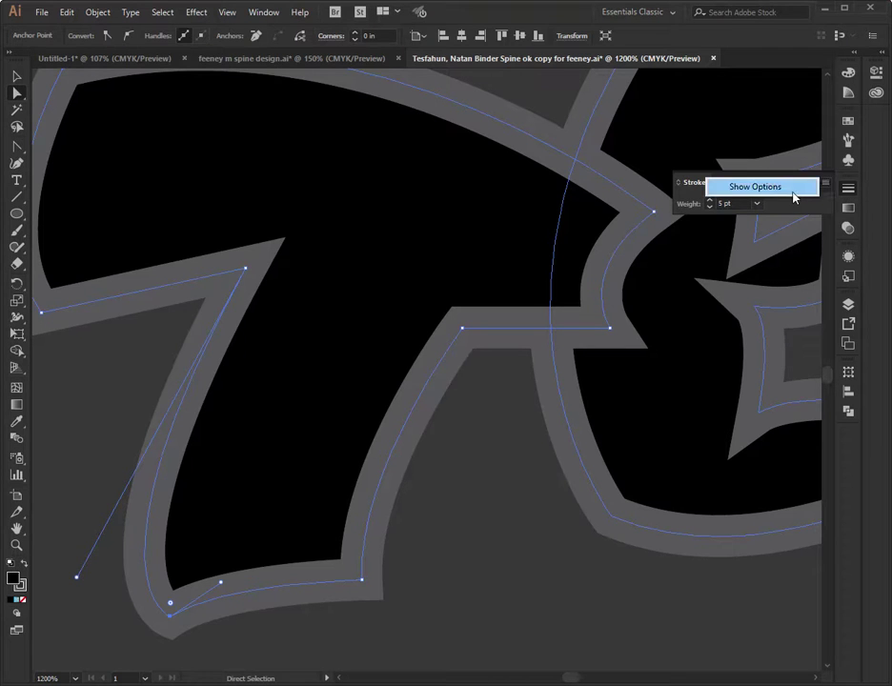
{"action": "left_click", "coordinate": [794, 191]}
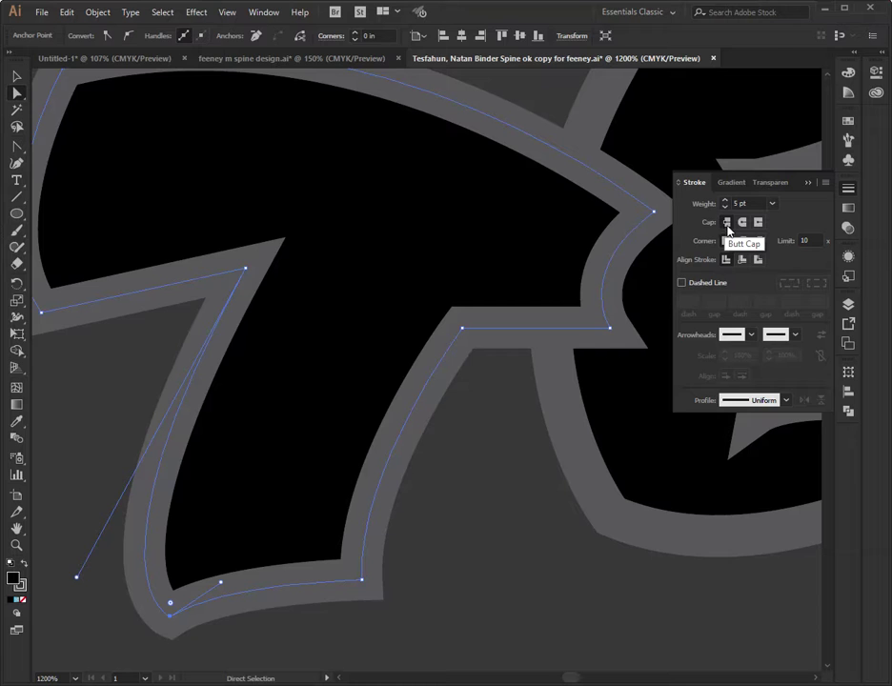
{"action": "left_click", "coordinate": [16, 197]}
{"action": "left_click_drag", "start_coordinate": [461, 449], "coordinate": [603, 576]}
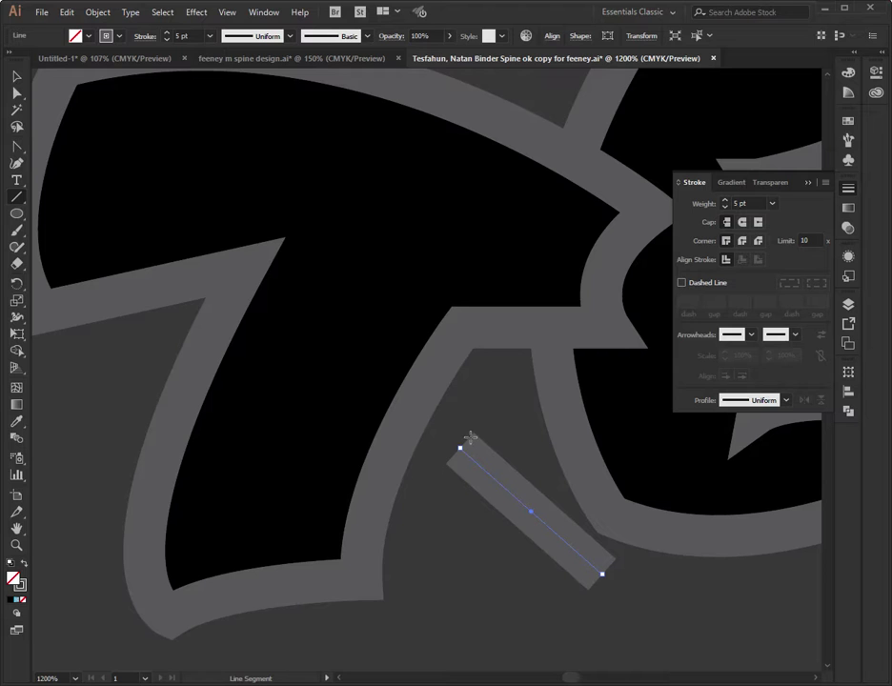
{"action": "left_click", "coordinate": [744, 223]}
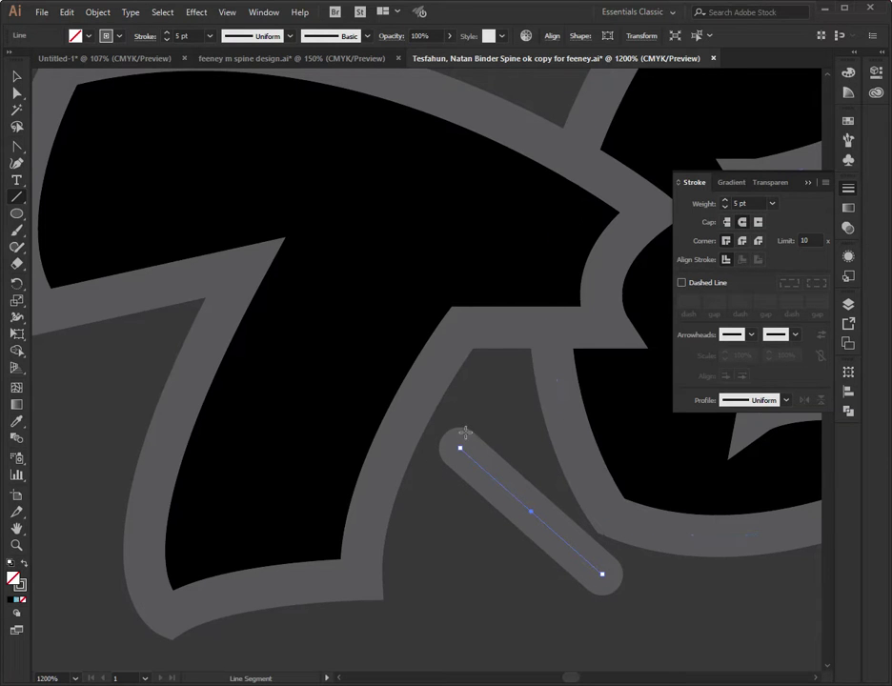
{"action": "left_click", "coordinate": [758, 223]}
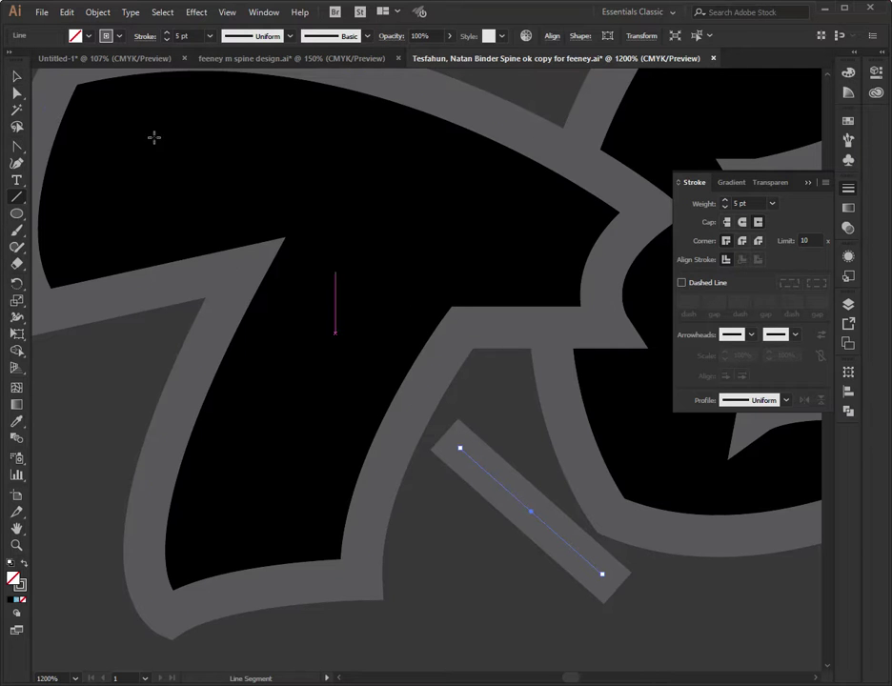
Give the T outline's grey stroke round corner joins.
{"action": "left_click", "coordinate": [15, 79]}
{"action": "left_click", "coordinate": [508, 239]}
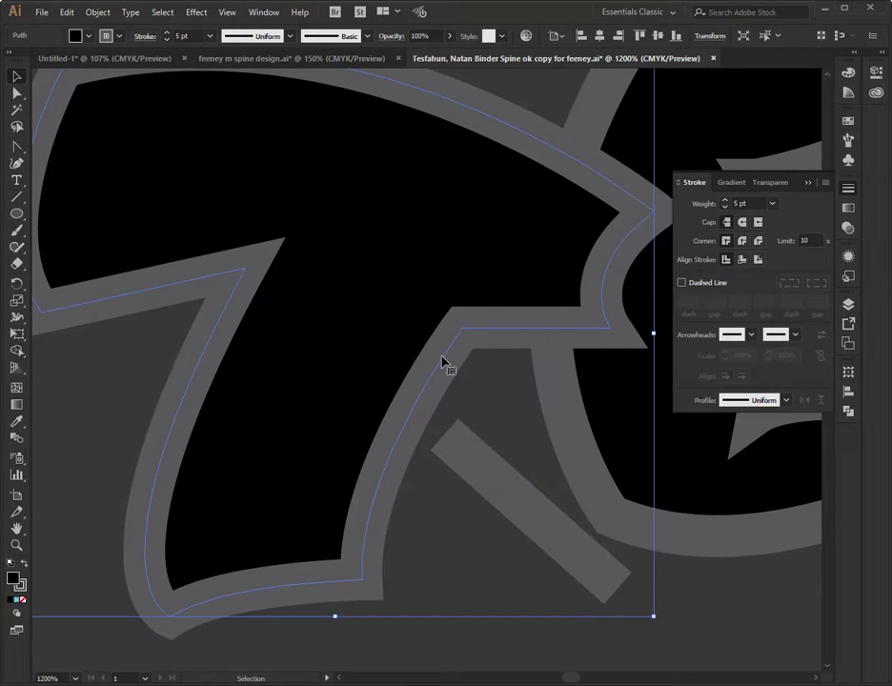
{"action": "key", "text": "ctrl+minus"}
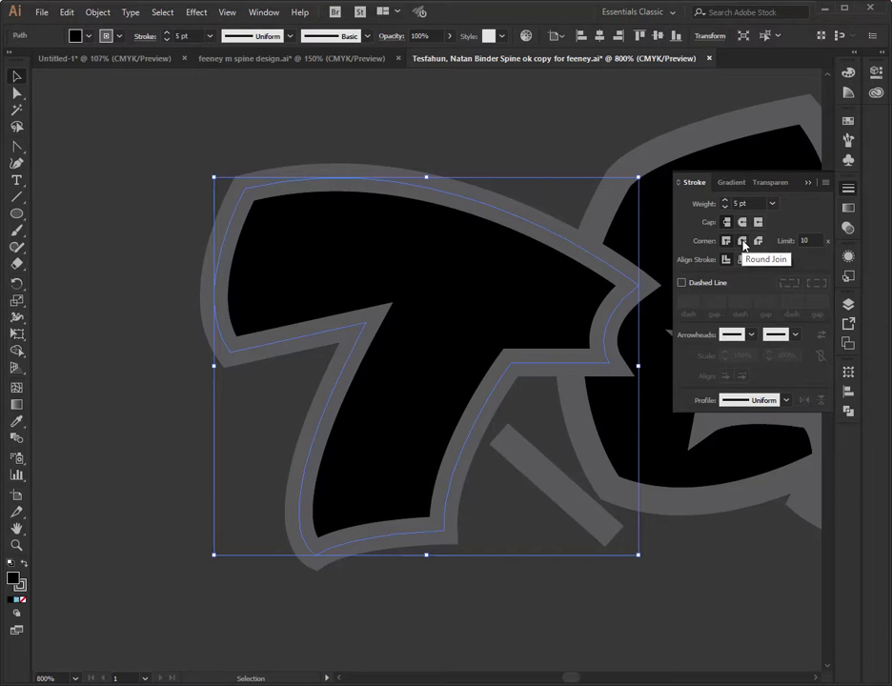
{"action": "left_click", "coordinate": [744, 244]}
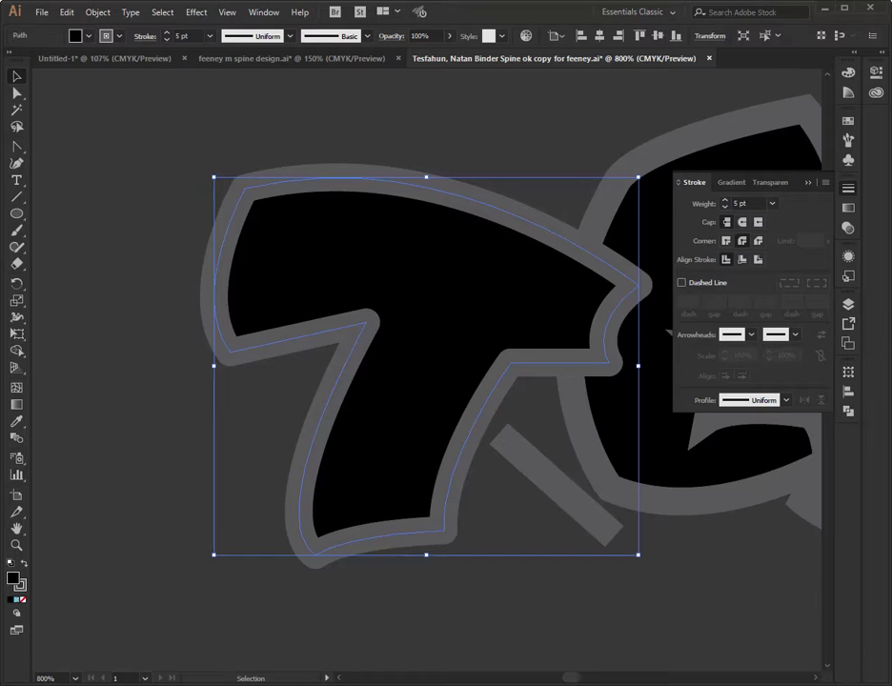
Select the T's inner corner anchor and get the Pen tool ready.
{"action": "left_click", "coordinate": [16, 92]}
{"action": "left_click", "coordinate": [368, 321]}
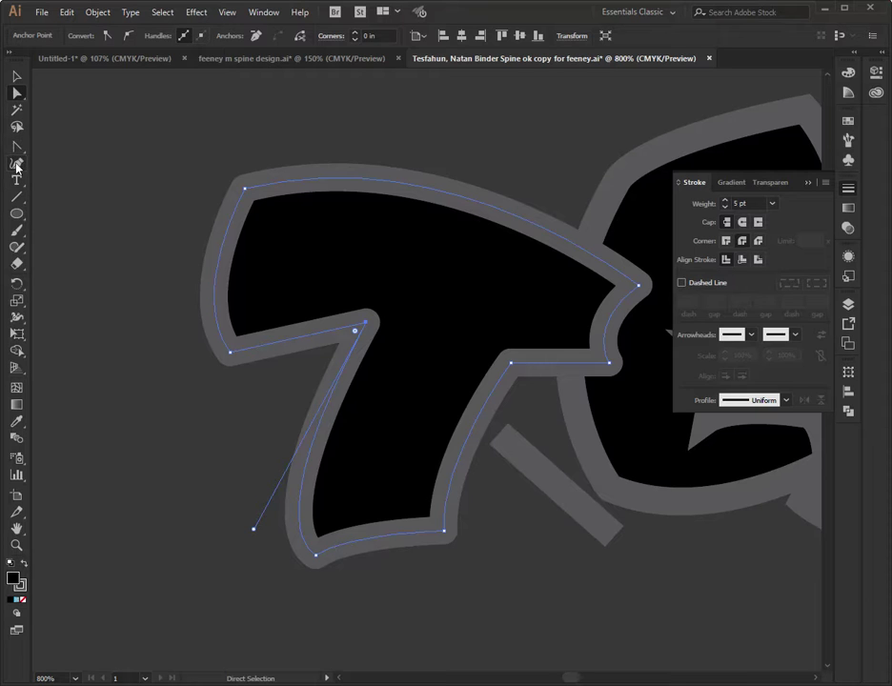
{"action": "left_click_drag", "start_coordinate": [16, 146], "coordinate": [69, 148]}
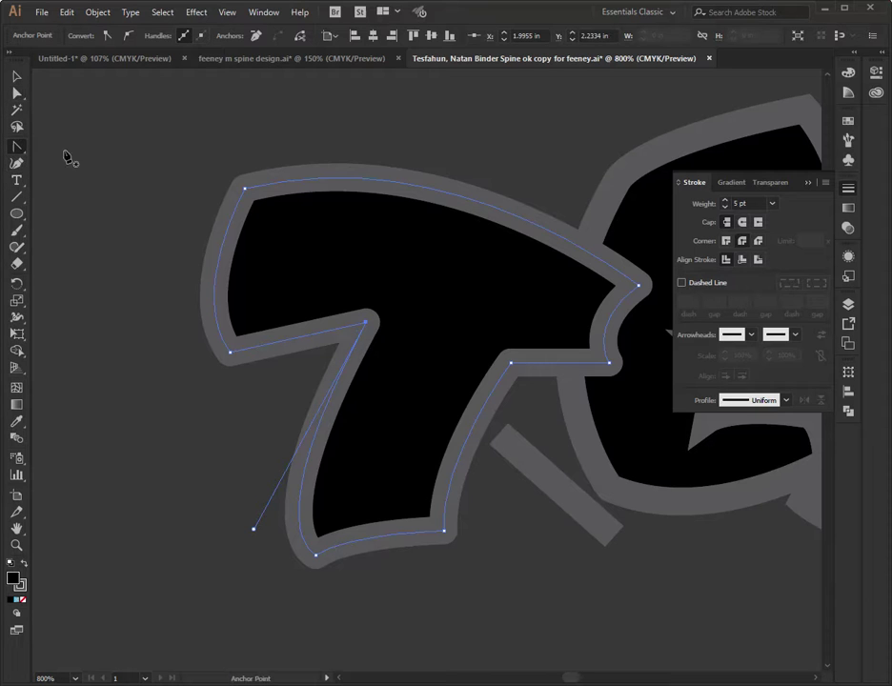
Pen-draw a closed letter shape with a wavy right edge to the left of the T.
{"action": "left_click", "coordinate": [79, 110]}
{"action": "left_click", "coordinate": [181, 110]}
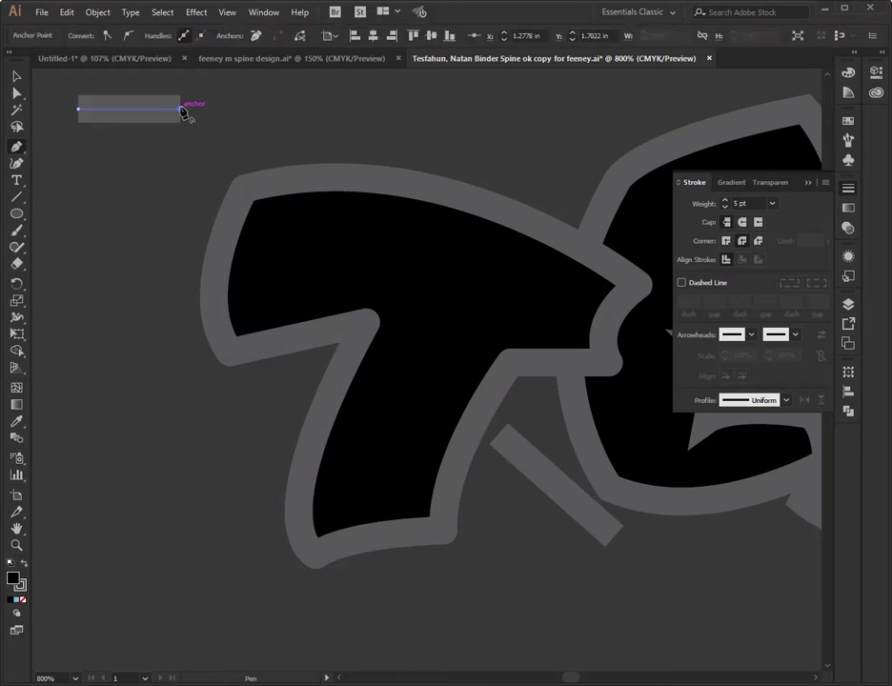
{"action": "left_click", "coordinate": [171, 217]}
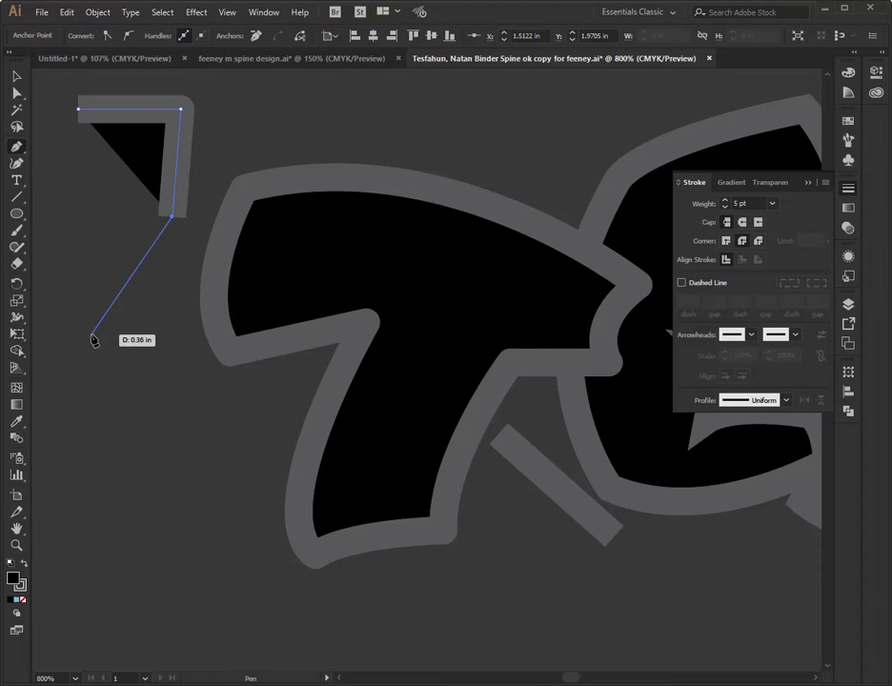
{"action": "left_click_drag", "start_coordinate": [93, 336], "coordinate": [94, 393]}
{"action": "left_click_drag", "start_coordinate": [194, 424], "coordinate": [199, 469]}
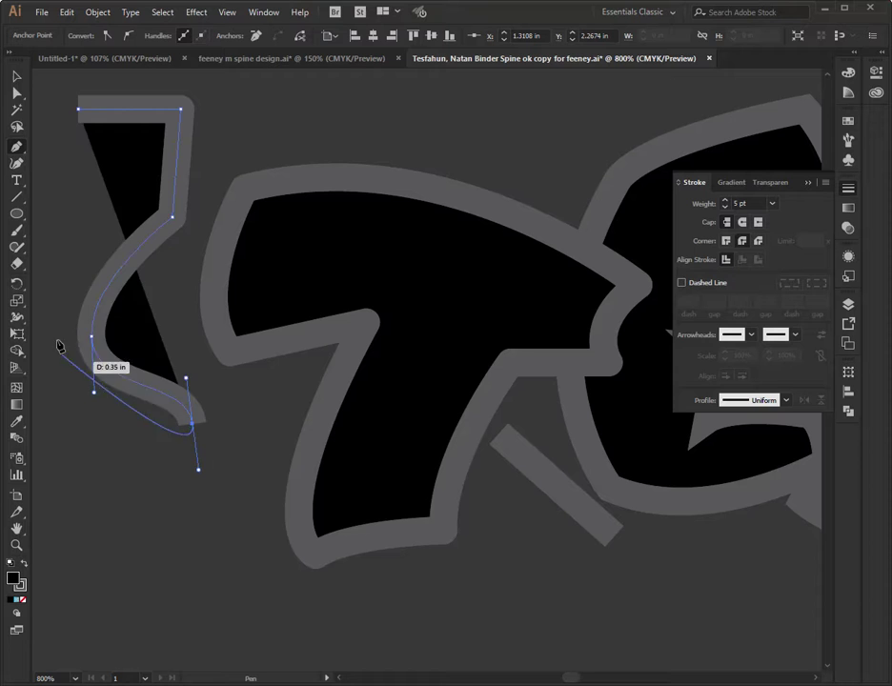
{"action": "left_click", "coordinate": [193, 425]}
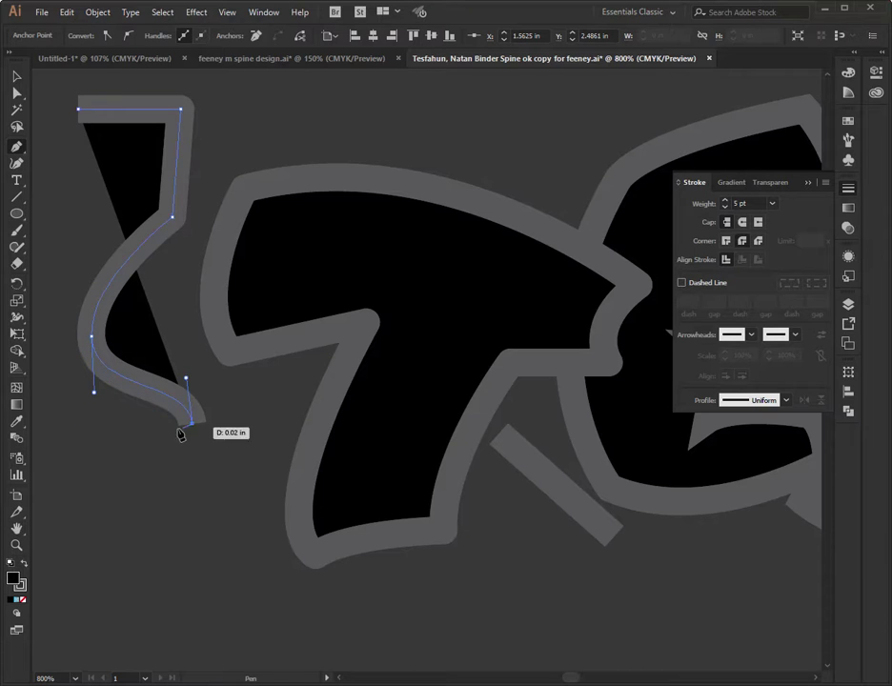
{"action": "left_click", "coordinate": [78, 434]}
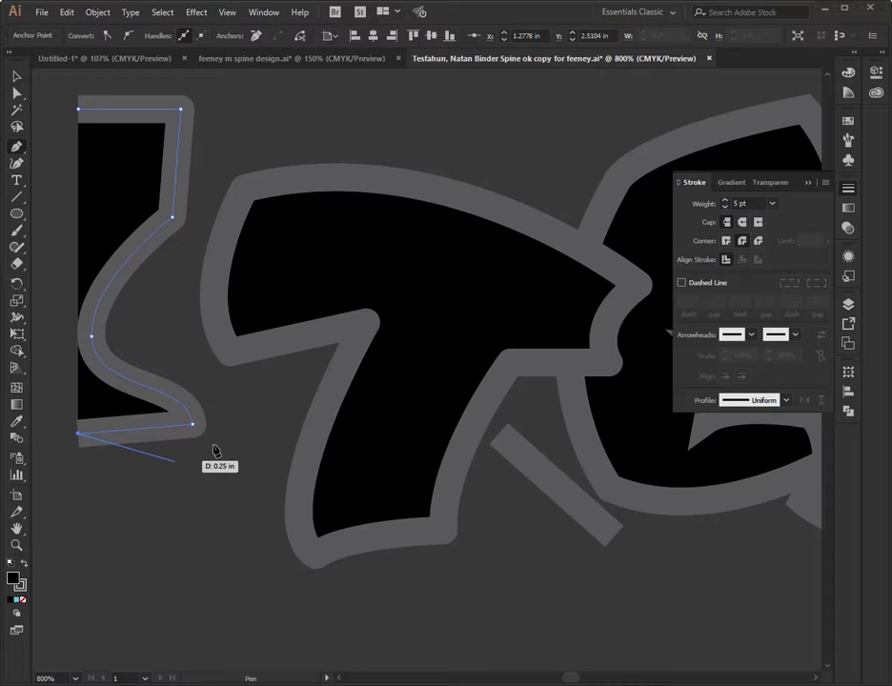
{"action": "mouse_move", "coordinate": [79, 111]}
{"action": "left_mouse_down"}
{"action": "mouse_move", "coordinate": [113, 99]}
{"action": "mouse_move", "coordinate": [80, 104]}
{"action": "left_mouse_up"}
{"action": "left_click", "coordinate": [16, 76]}
Align the big T's 5 pt grey stroke to the outside of its path.
{"action": "left_click", "coordinate": [338, 198]}
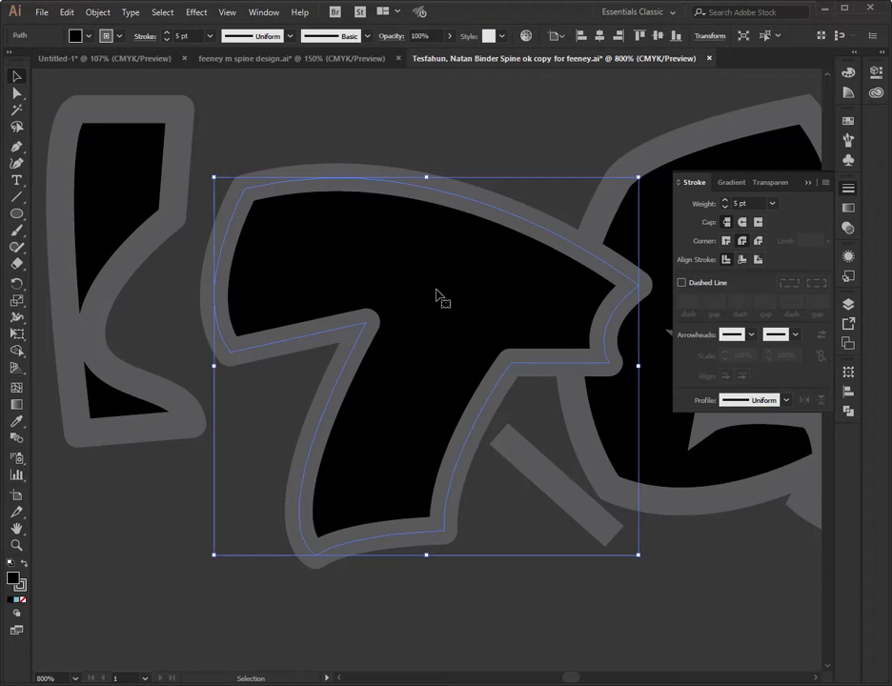
{"action": "left_click", "coordinate": [744, 261]}
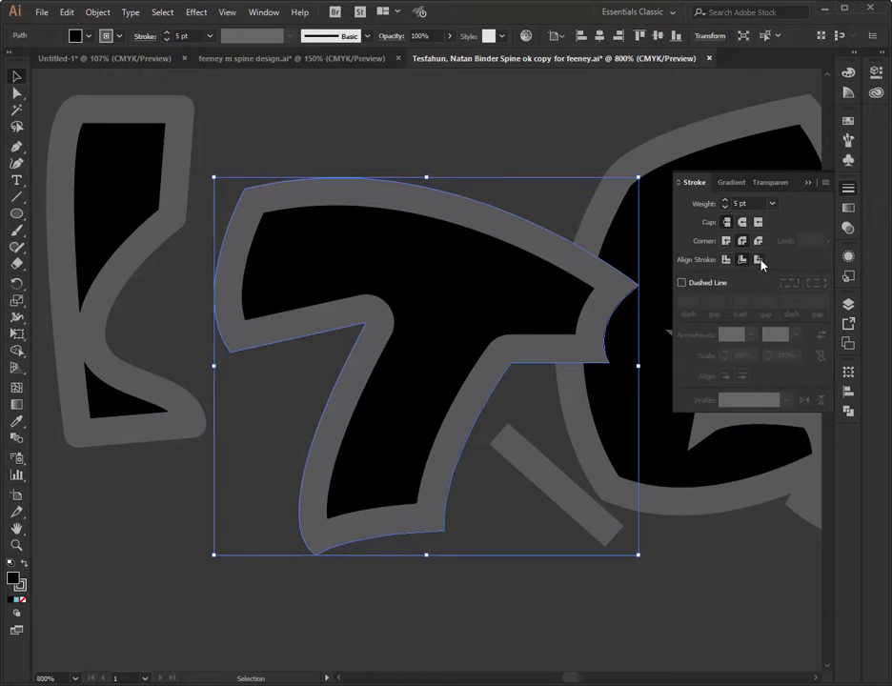
{"action": "left_click", "coordinate": [760, 261]}
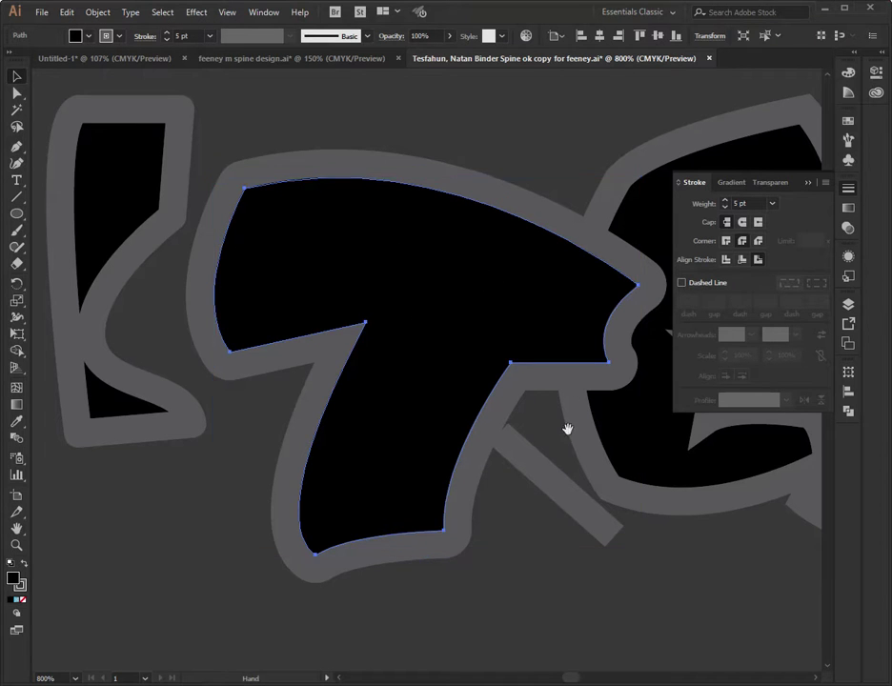
{"action": "scroll", "coordinate": [568, 428], "scroll_direction": "right", "scroll_amount": 5}
{"action": "scroll", "coordinate": [568, 429], "scroll_direction": "down", "scroll_amount": 2}
Move the E lower and align its grey stroke outside the path.
{"action": "left_click", "coordinate": [469, 420]}
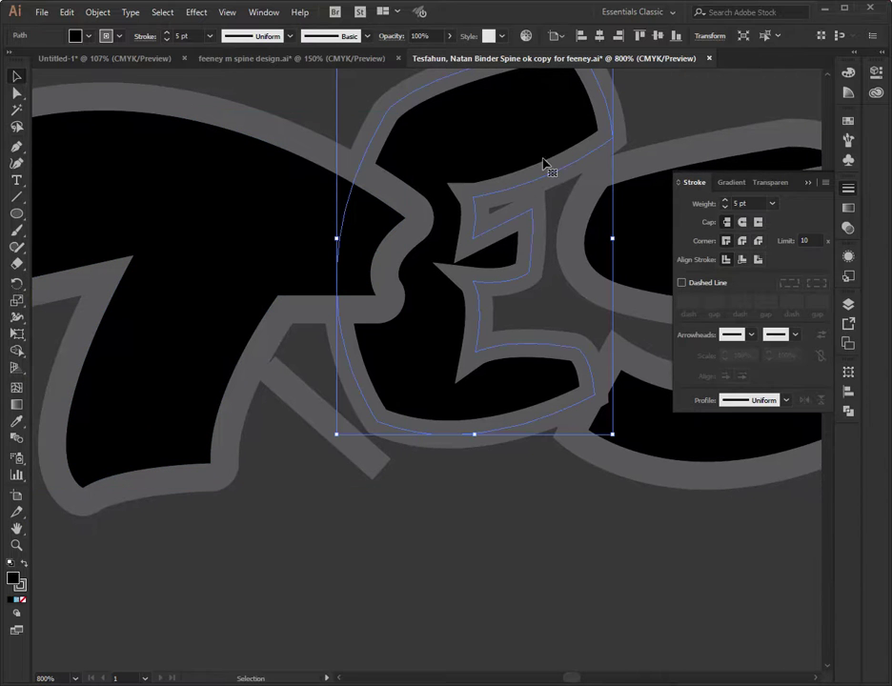
{"action": "left_click_drag", "start_coordinate": [419, 327], "coordinate": [396, 620]}
{"action": "scroll", "coordinate": [428, 342], "scroll_direction": "down", "scroll_amount": 5}
{"action": "key", "text": "ctrl+z"}
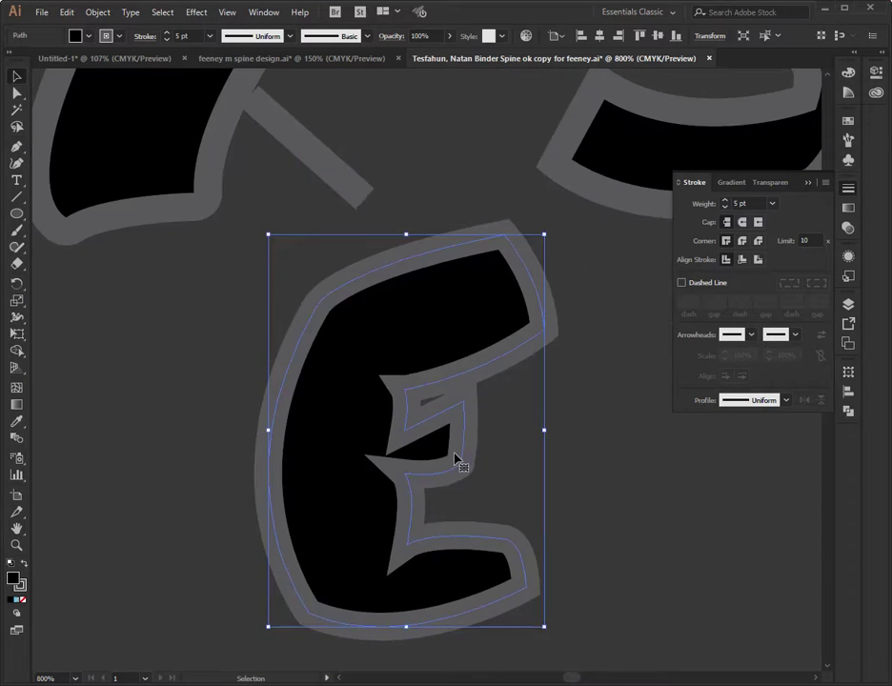
{"action": "left_click", "coordinate": [759, 262]}
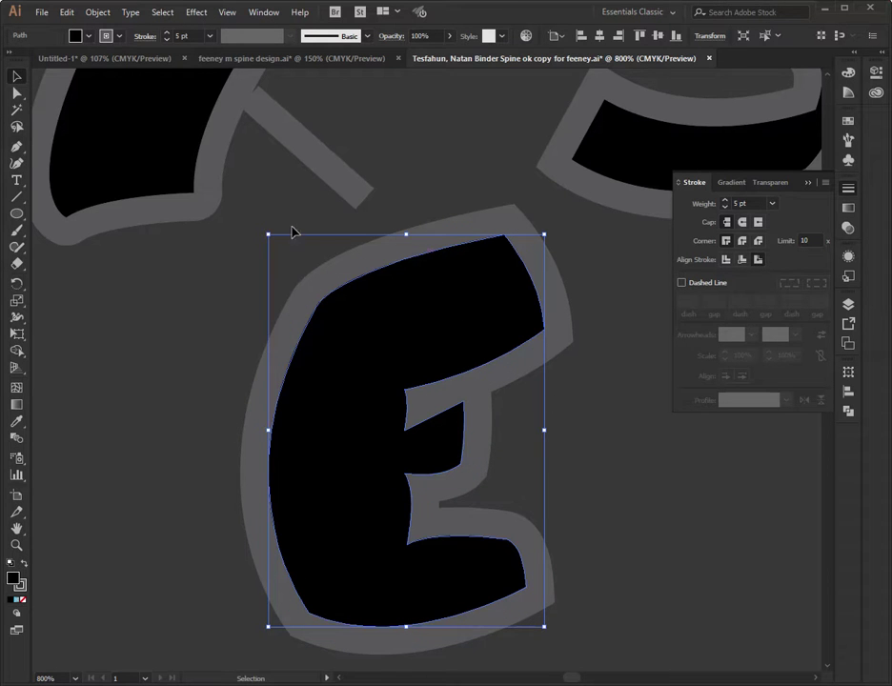
Pan over to the S and F letters and select the S path.
{"action": "left_click_drag", "start_coordinate": [565, 286], "coordinate": [404, 309]}
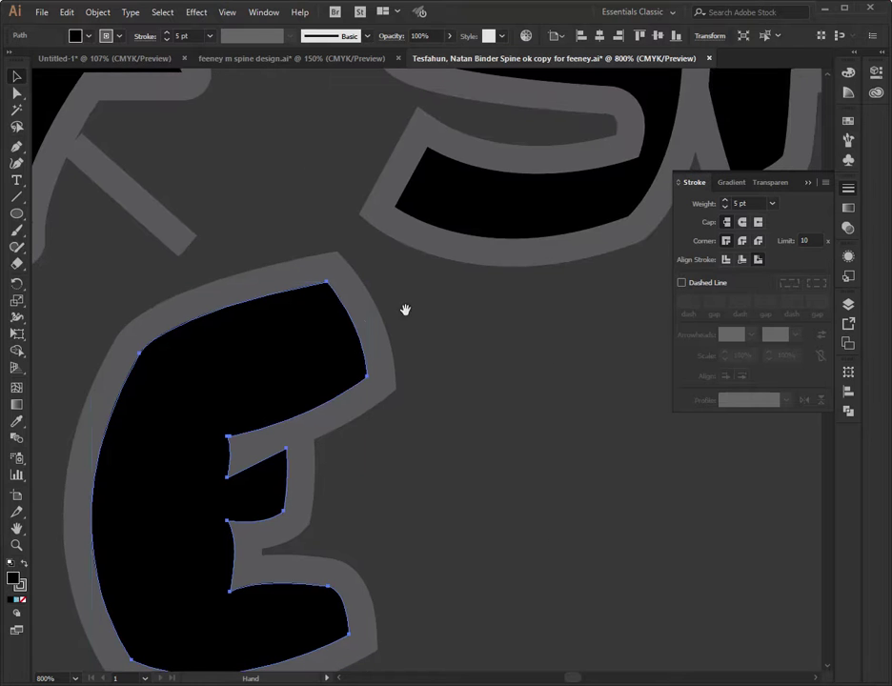
{"action": "left_click_drag", "start_coordinate": [489, 322], "coordinate": [300, 564]}
{"action": "left_click", "coordinate": [394, 303]}
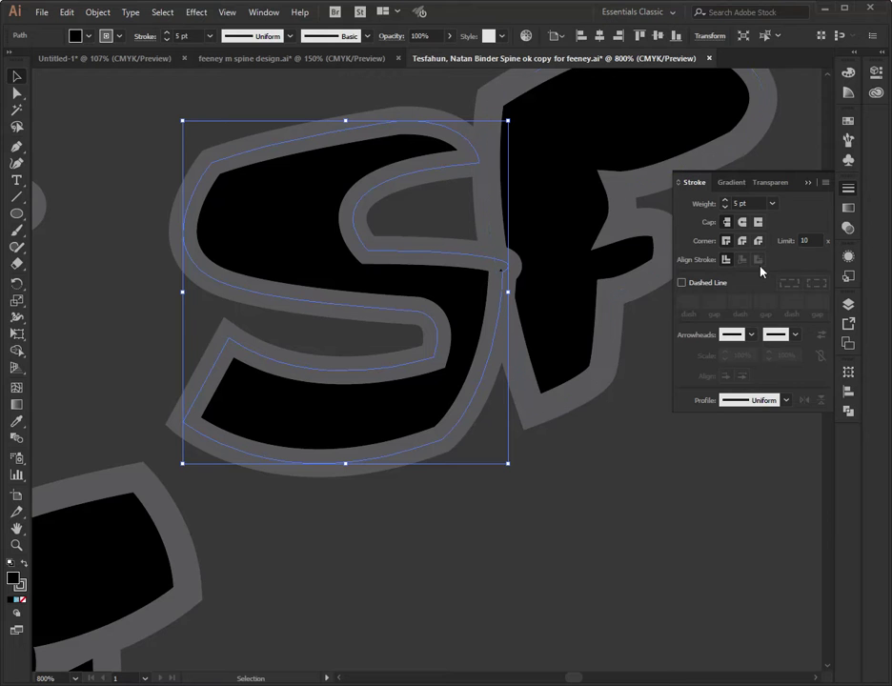
Make the S's right junction a sharp corner and align its stroke outside.
{"action": "left_click", "coordinate": [17, 92]}
{"action": "left_click", "coordinate": [503, 274]}
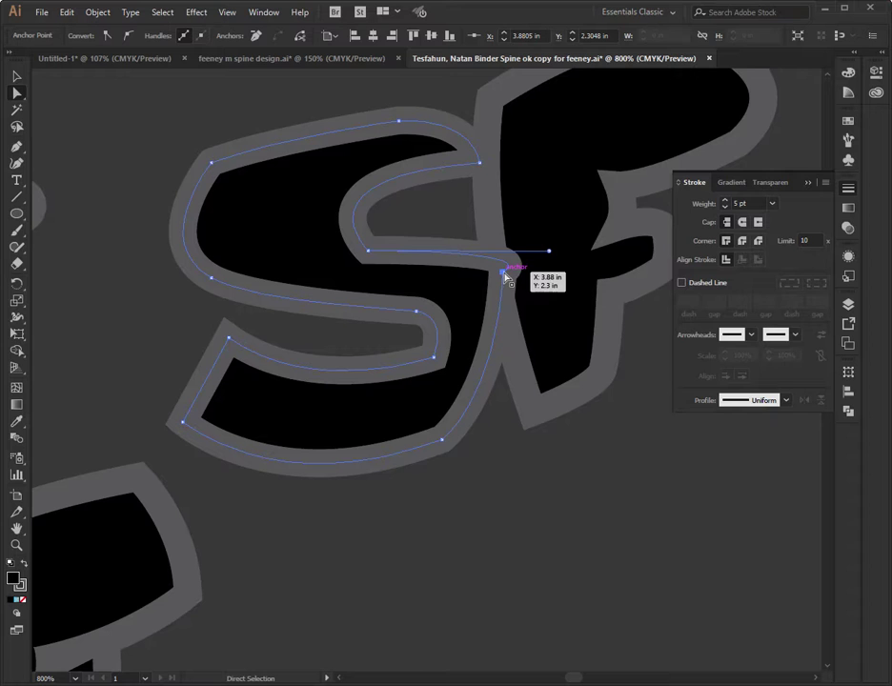
{"action": "mouse_move", "coordinate": [504, 276]}
{"action": "left_mouse_down"}
{"action": "mouse_move", "coordinate": [504, 259]}
{"action": "mouse_move", "coordinate": [505, 276]}
{"action": "left_mouse_up"}
{"action": "left_click", "coordinate": [507, 278]}
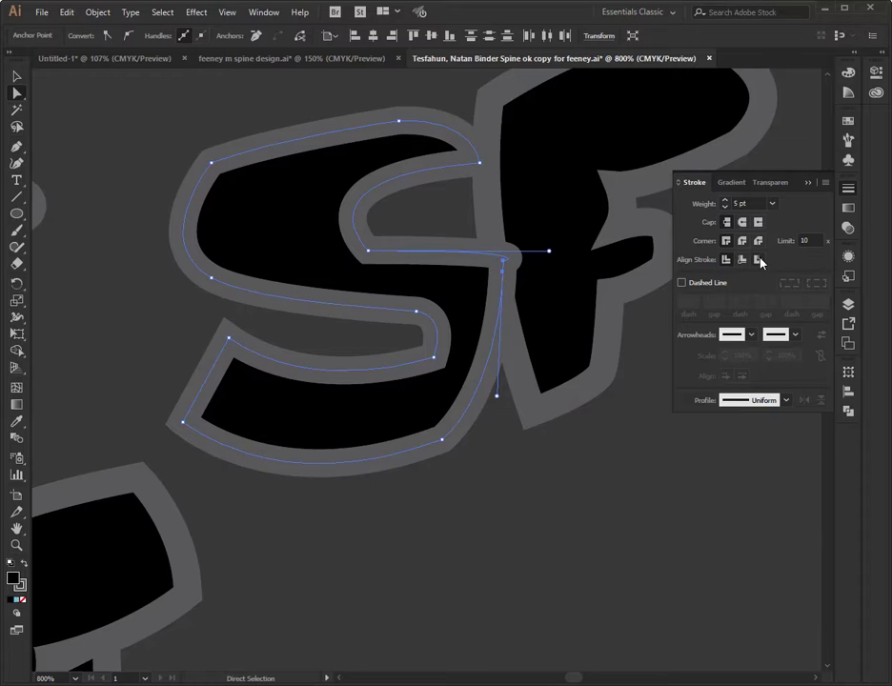
{"action": "left_click", "coordinate": [760, 264]}
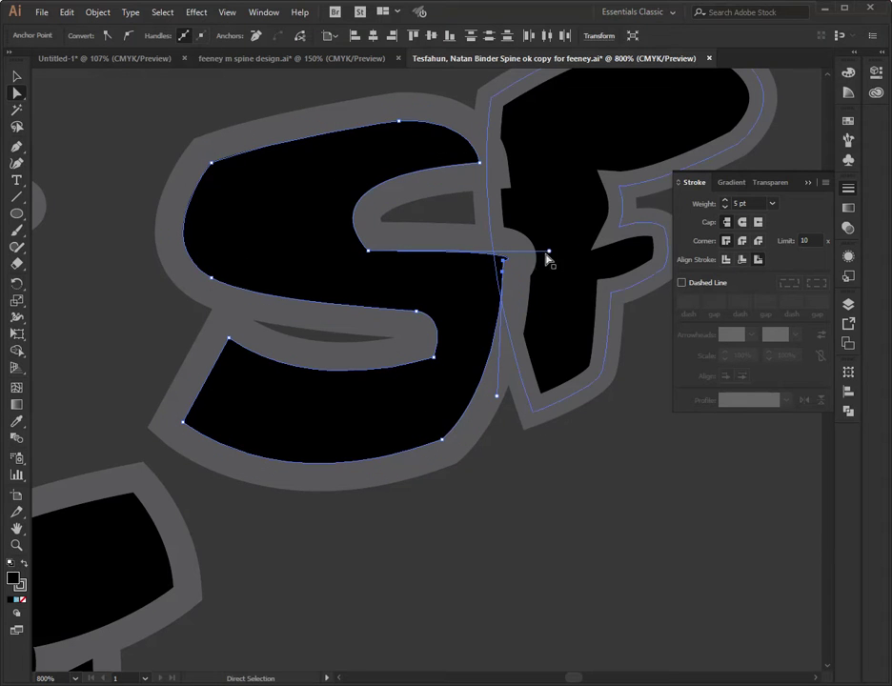
{"action": "left_click_drag", "start_coordinate": [549, 251], "coordinate": [503, 256]}
Move the S about 78 px left, away from the F, and try an inside stroke alignment.
{"action": "left_click", "coordinate": [613, 436]}
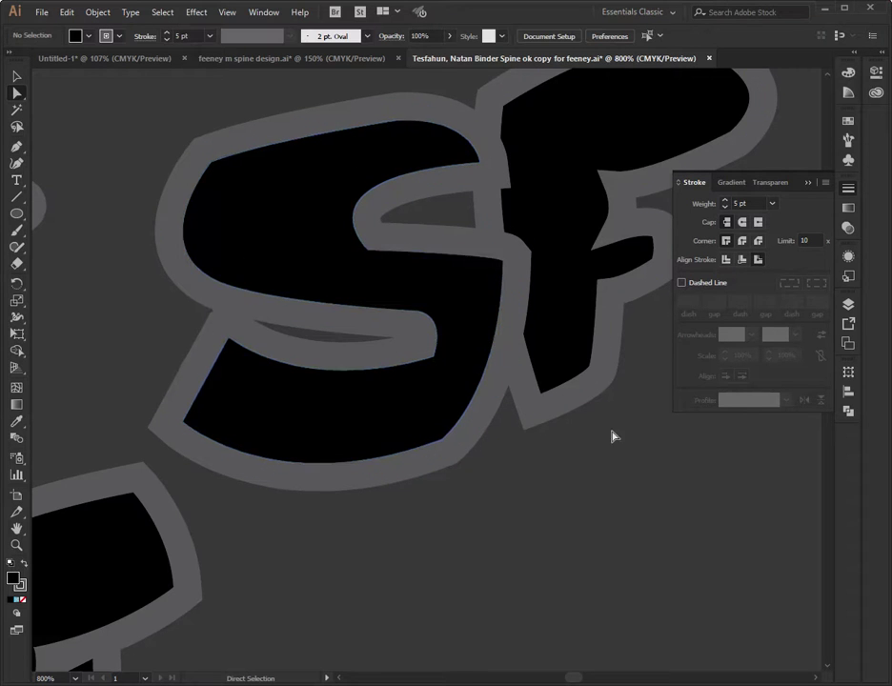
{"action": "left_click", "coordinate": [16, 76]}
{"action": "left_click_drag", "start_coordinate": [461, 349], "coordinate": [386, 342]}
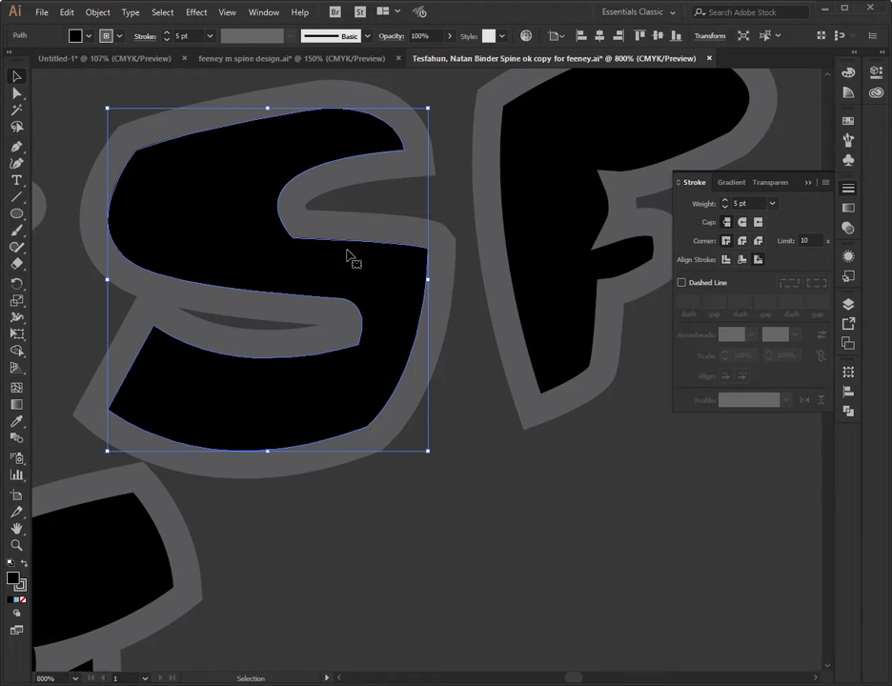
{"action": "left_click", "coordinate": [741, 261]}
Center the S's stroke and dash it with 12 pt dashes aligned to corners and path ends.
{"action": "left_click", "coordinate": [727, 259]}
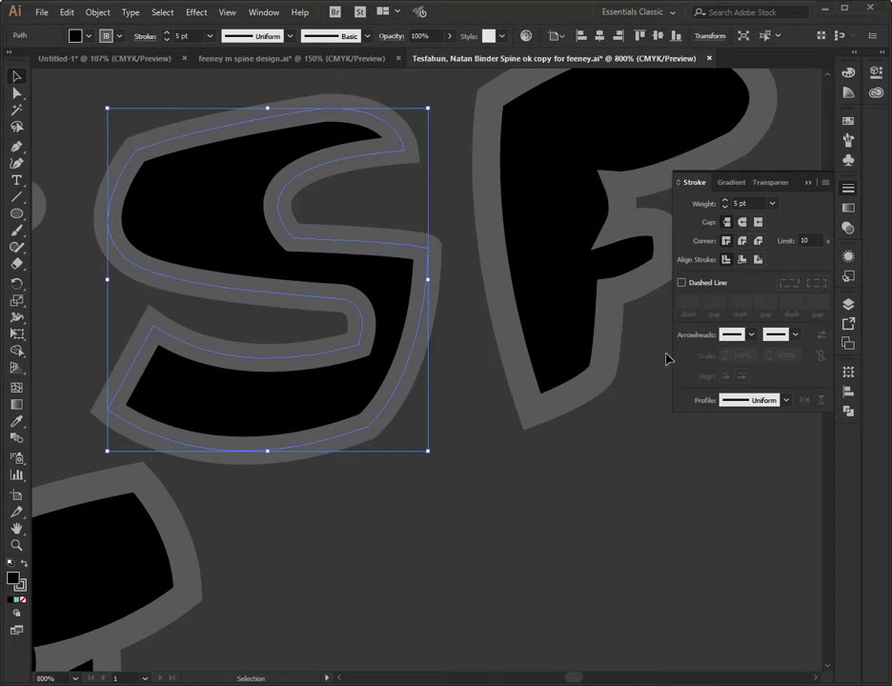
{"action": "left_click", "coordinate": [681, 283]}
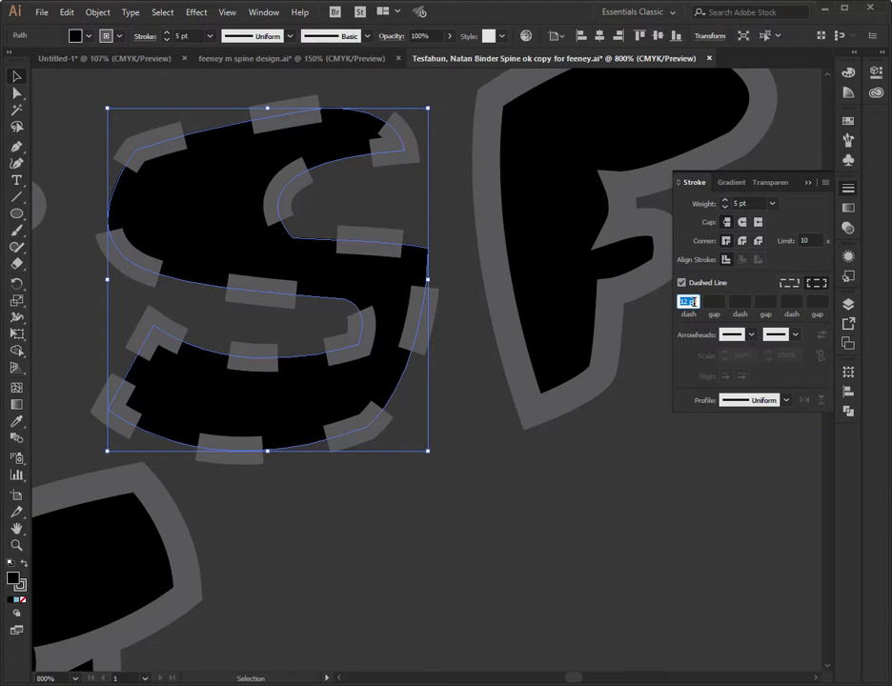
{"action": "key", "text": "Down"}
{"action": "key", "text": "Down"}
{"action": "key", "text": "Down"}
{"action": "key", "text": "Down"}
{"action": "key", "text": "Down"}
{"action": "key", "text": "Down"}
{"action": "key", "text": "Down"}
{"action": "key", "text": "Down"}
{"action": "key", "text": "Down"}
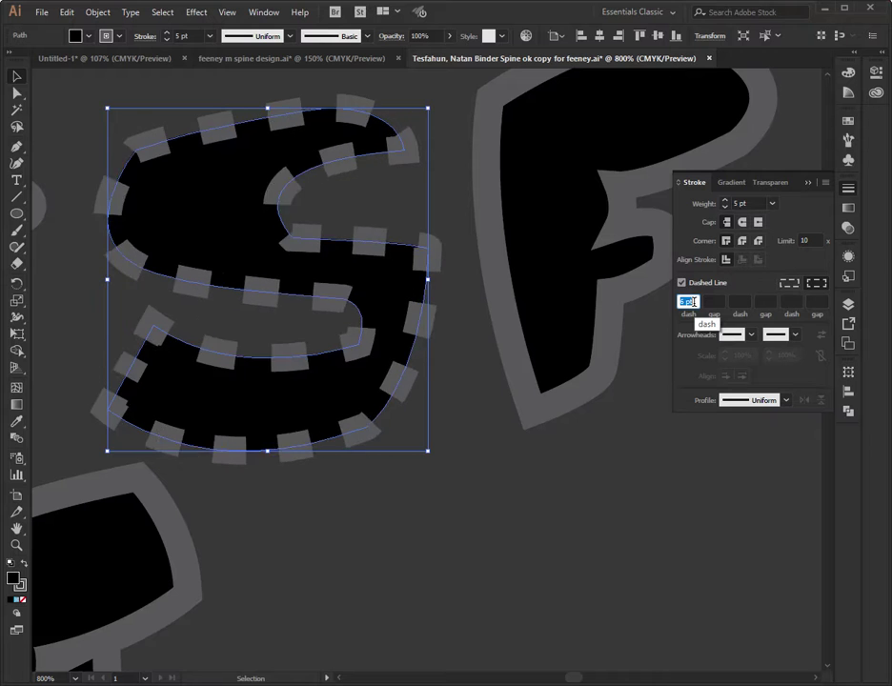
{"action": "key", "text": "Down"}
{"action": "key", "text": "Down"}
{"action": "key", "text": "Up"}
{"action": "key", "text": "Up"}
{"action": "key", "text": "Up"}
{"action": "key", "text": "Up"}
{"action": "key", "text": "Up"}
{"action": "key", "text": "Up"}
{"action": "key", "text": "Up"}
{"action": "key", "text": "Up"}
{"action": "key", "text": "Up"}
{"action": "key", "text": "Up"}
{"action": "key", "text": "Up"}
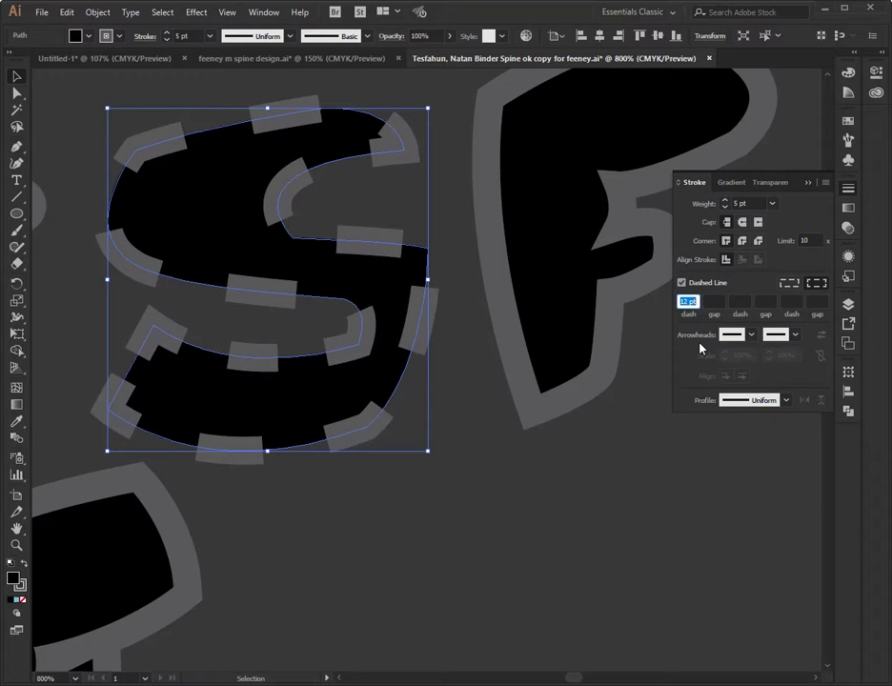
{"action": "left_click", "coordinate": [789, 287]}
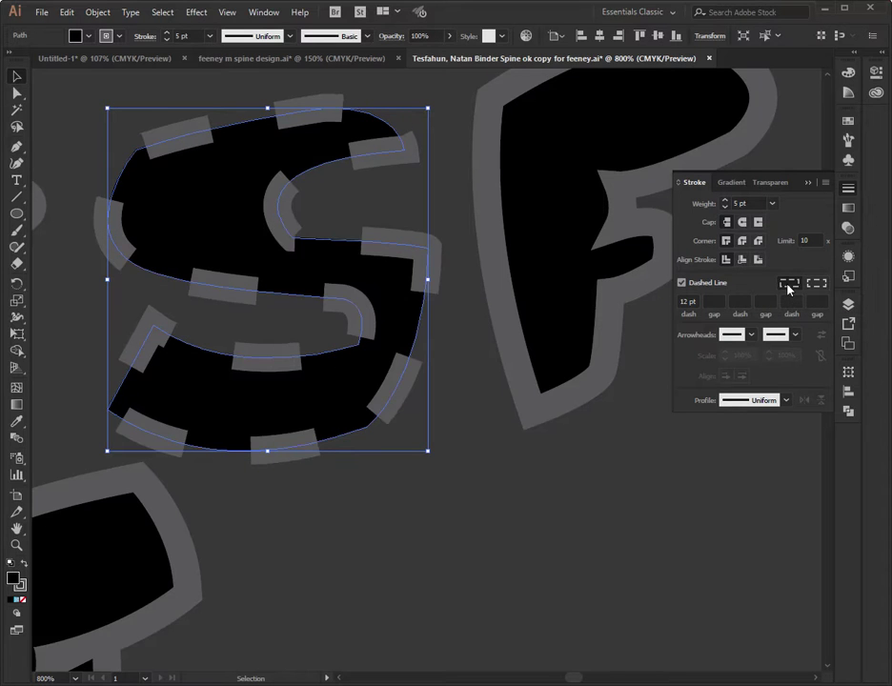
{"action": "left_click", "coordinate": [816, 284]}
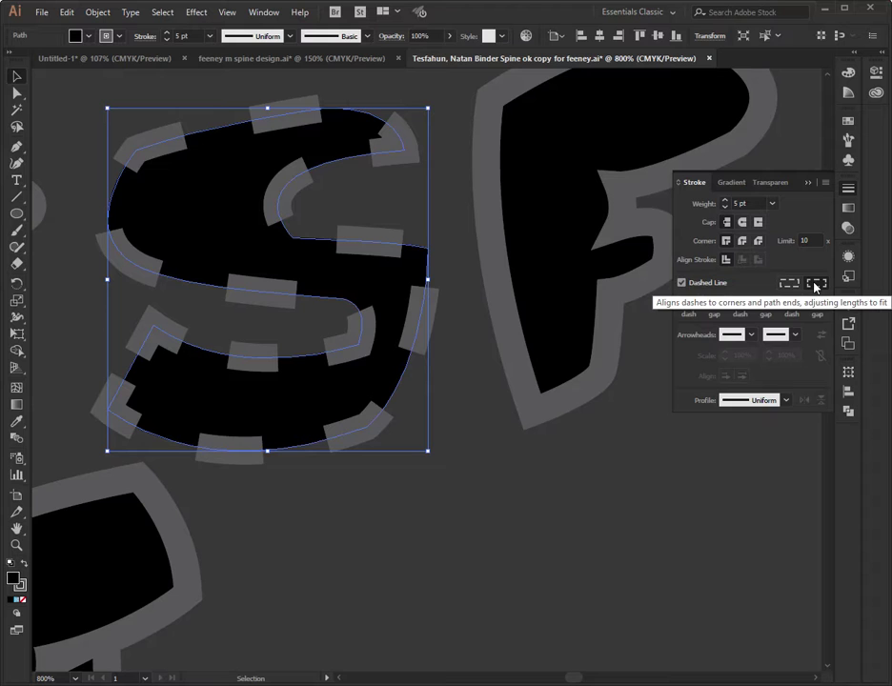
Remove the dashes and try ellipse and wavy profiles before settling on the triangle width profile.
{"action": "left_click", "coordinate": [786, 401]}
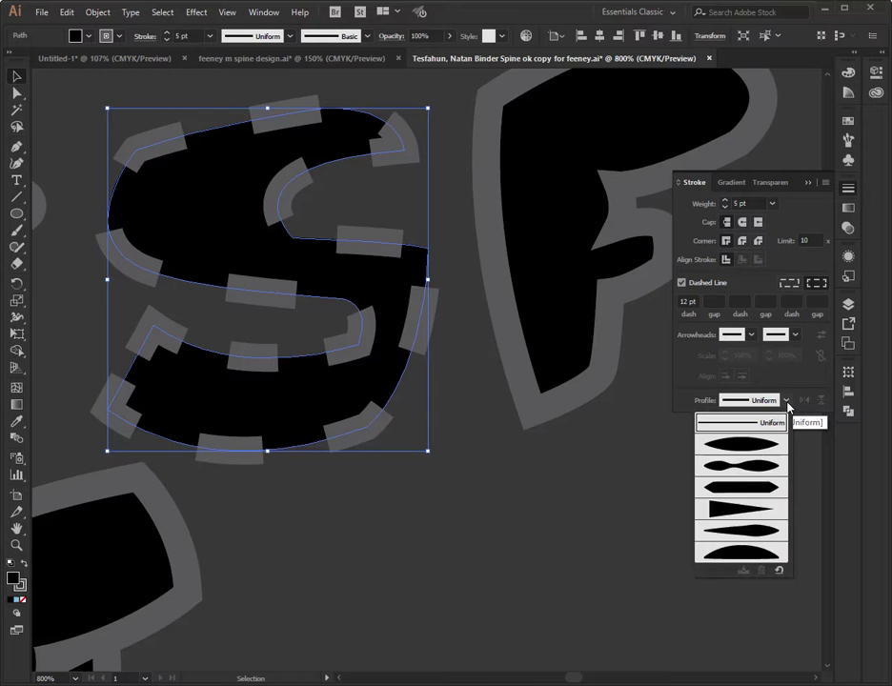
{"action": "left_click", "coordinate": [715, 446]}
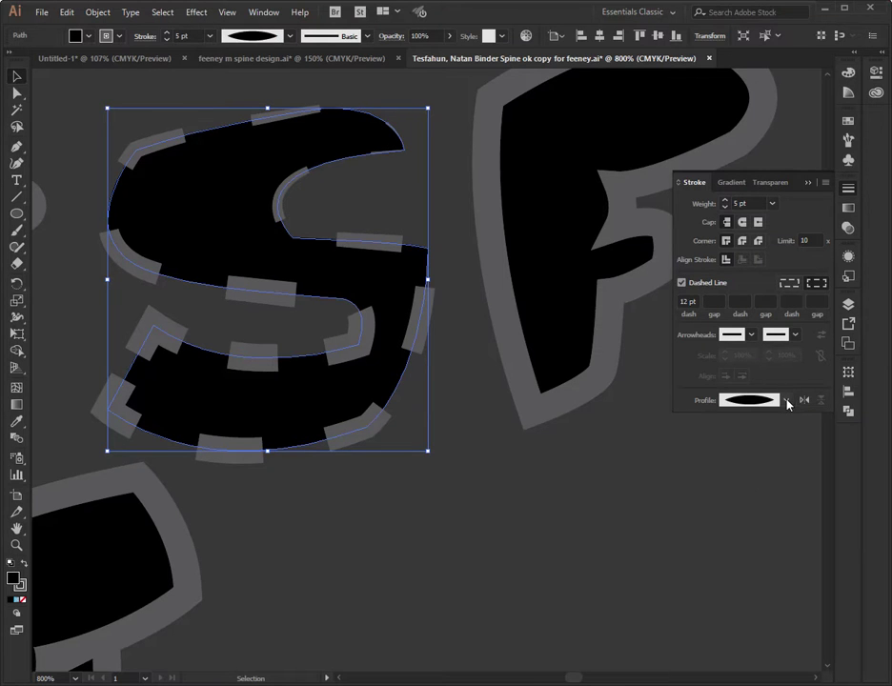
{"action": "left_click", "coordinate": [682, 283]}
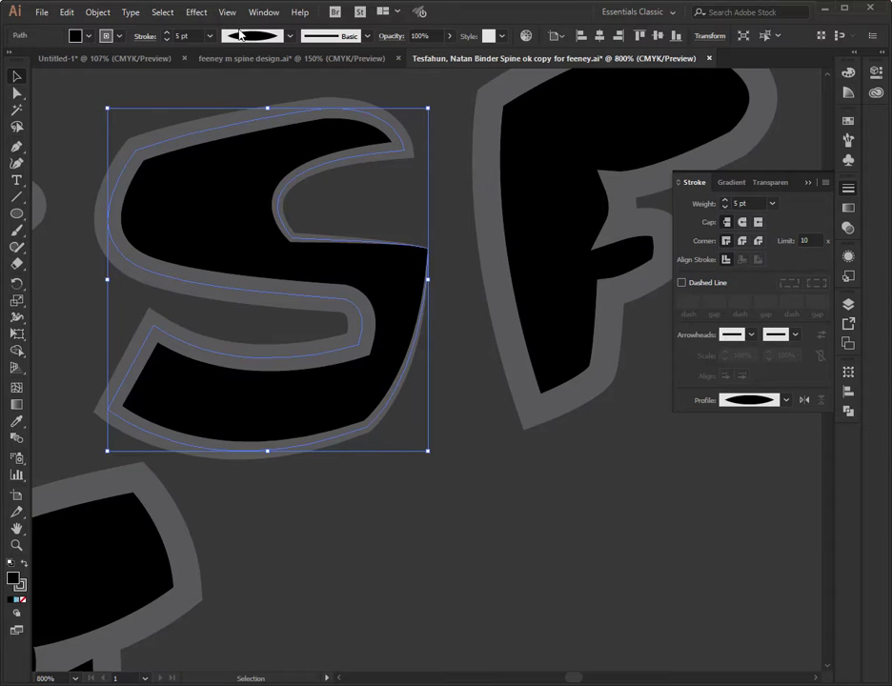
{"action": "left_click", "coordinate": [290, 35]}
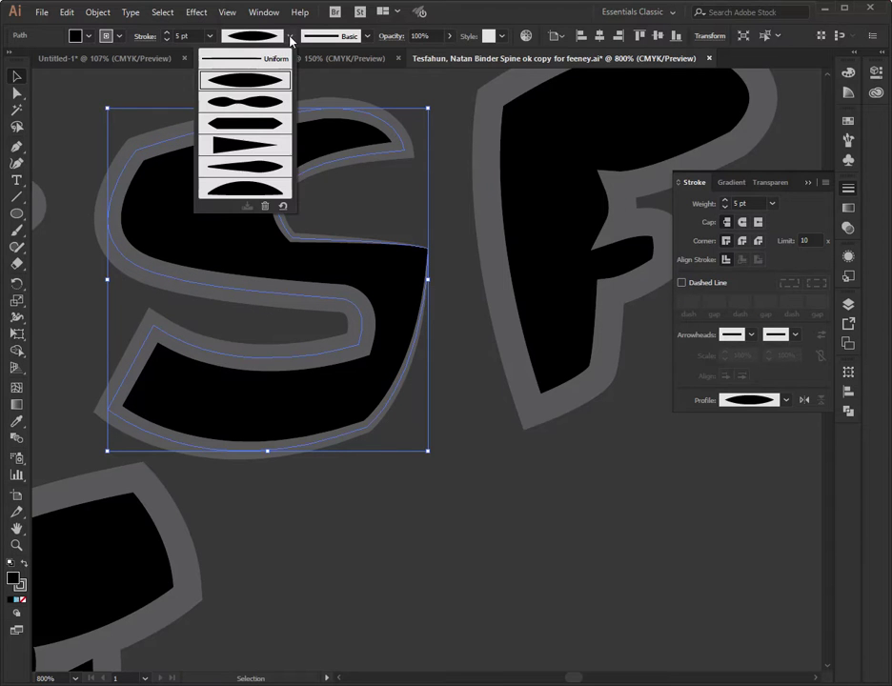
{"action": "left_click", "coordinate": [260, 101]}
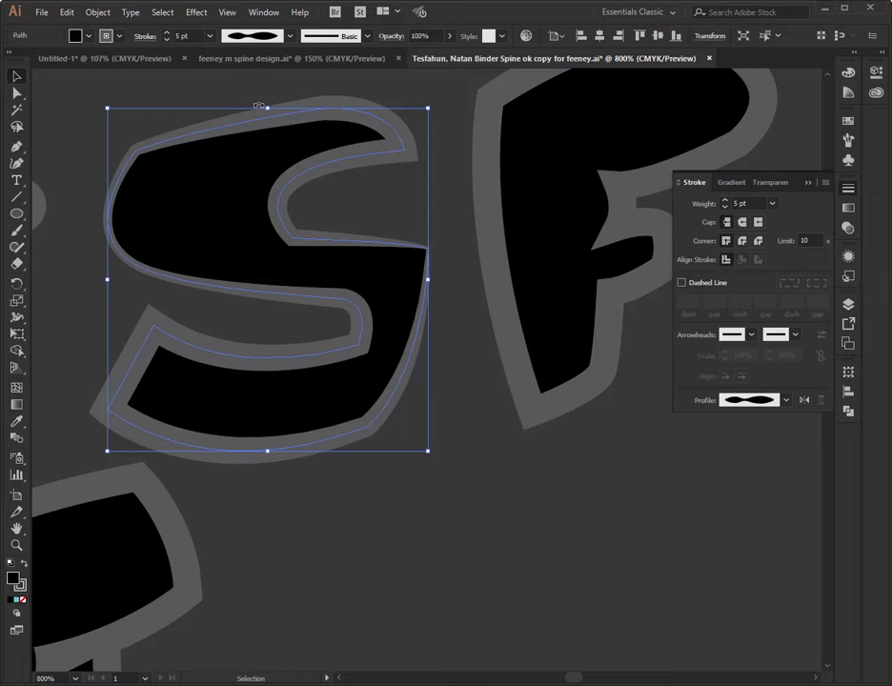
{"action": "left_click", "coordinate": [290, 36]}
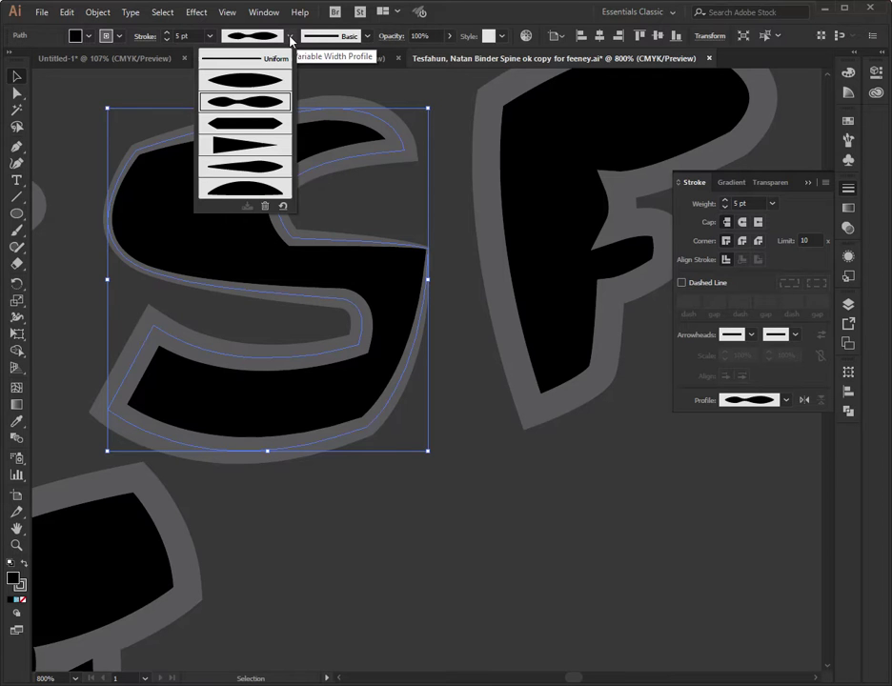
{"action": "left_click", "coordinate": [247, 144]}
Stroke the S outline with the Arrow 1.01 brush at 0.25 pt weight.
{"action": "left_click", "coordinate": [367, 38]}
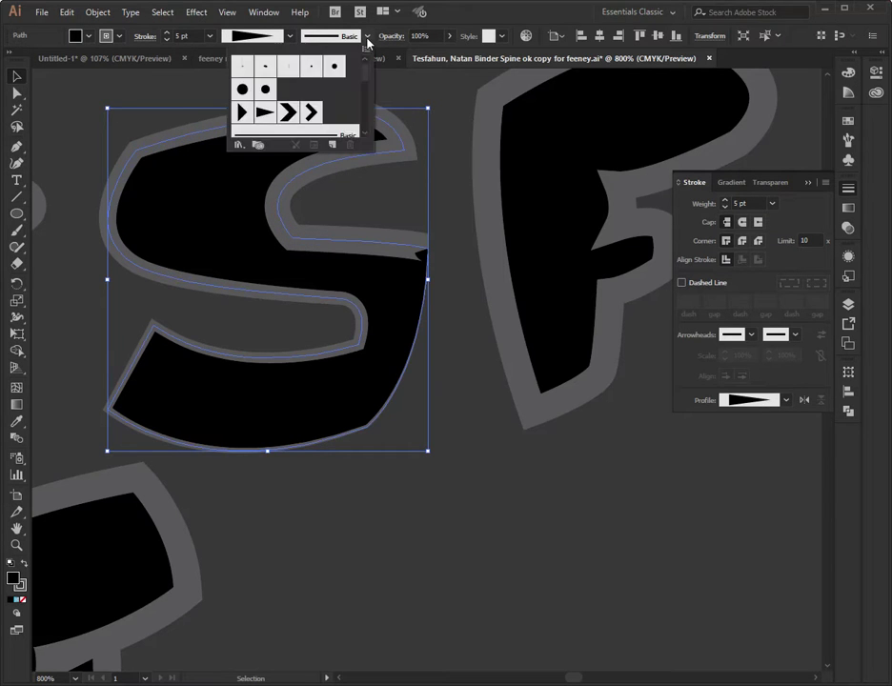
{"action": "left_click", "coordinate": [367, 38]}
{"action": "left_click", "coordinate": [367, 38]}
{"action": "left_click", "coordinate": [290, 114]}
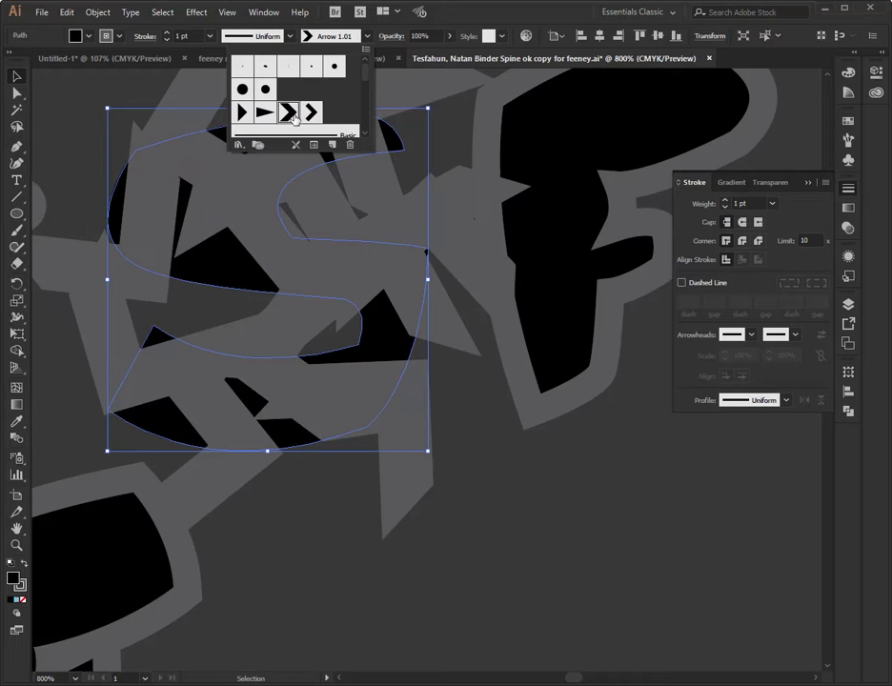
{"action": "left_click", "coordinate": [213, 42]}
{"action": "left_click", "coordinate": [213, 38]}
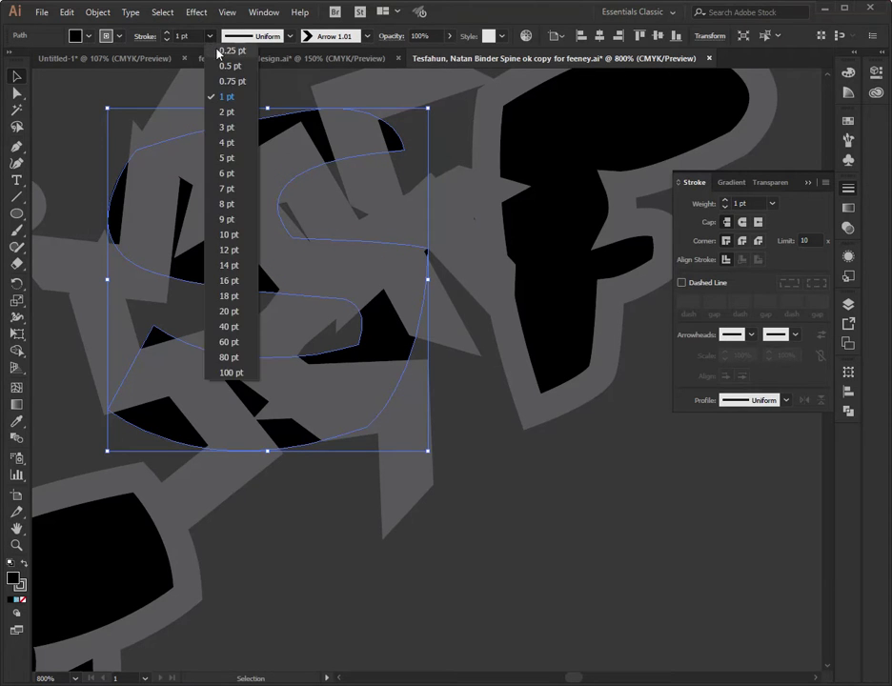
{"action": "left_click", "coordinate": [234, 51]}
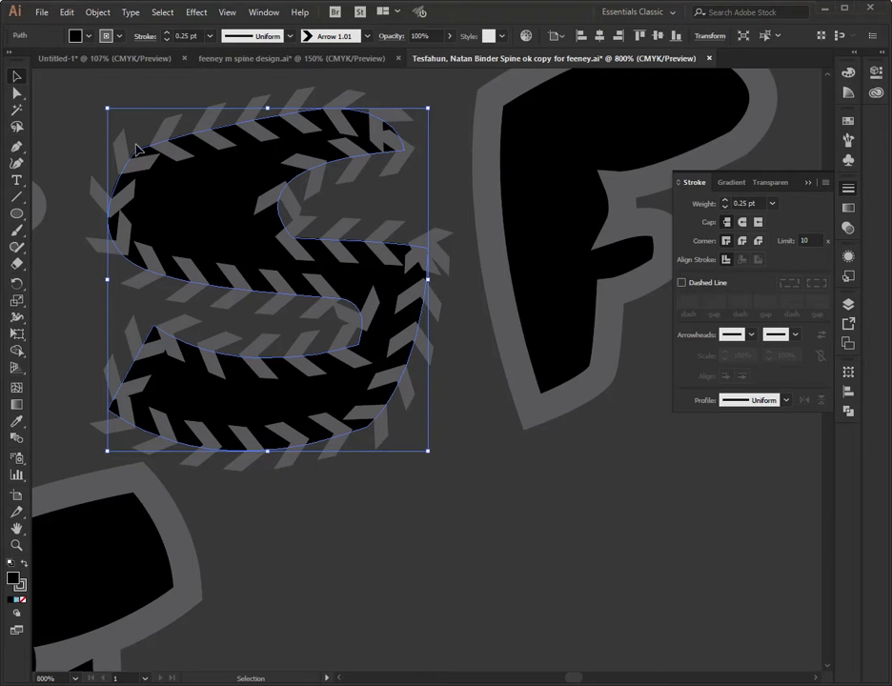